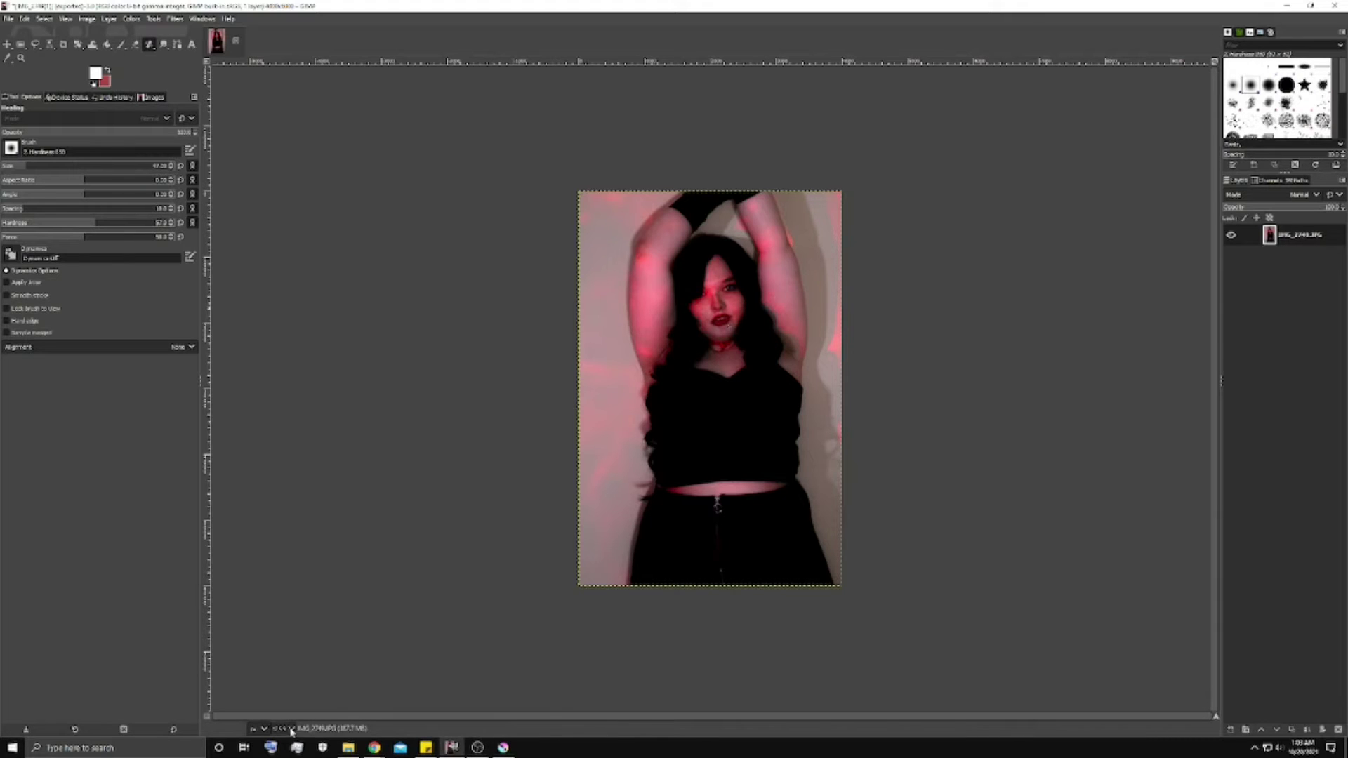
# Step: Add a new transparent layer in HSL Color mode above the photo
pyautogui.click(291, 729)
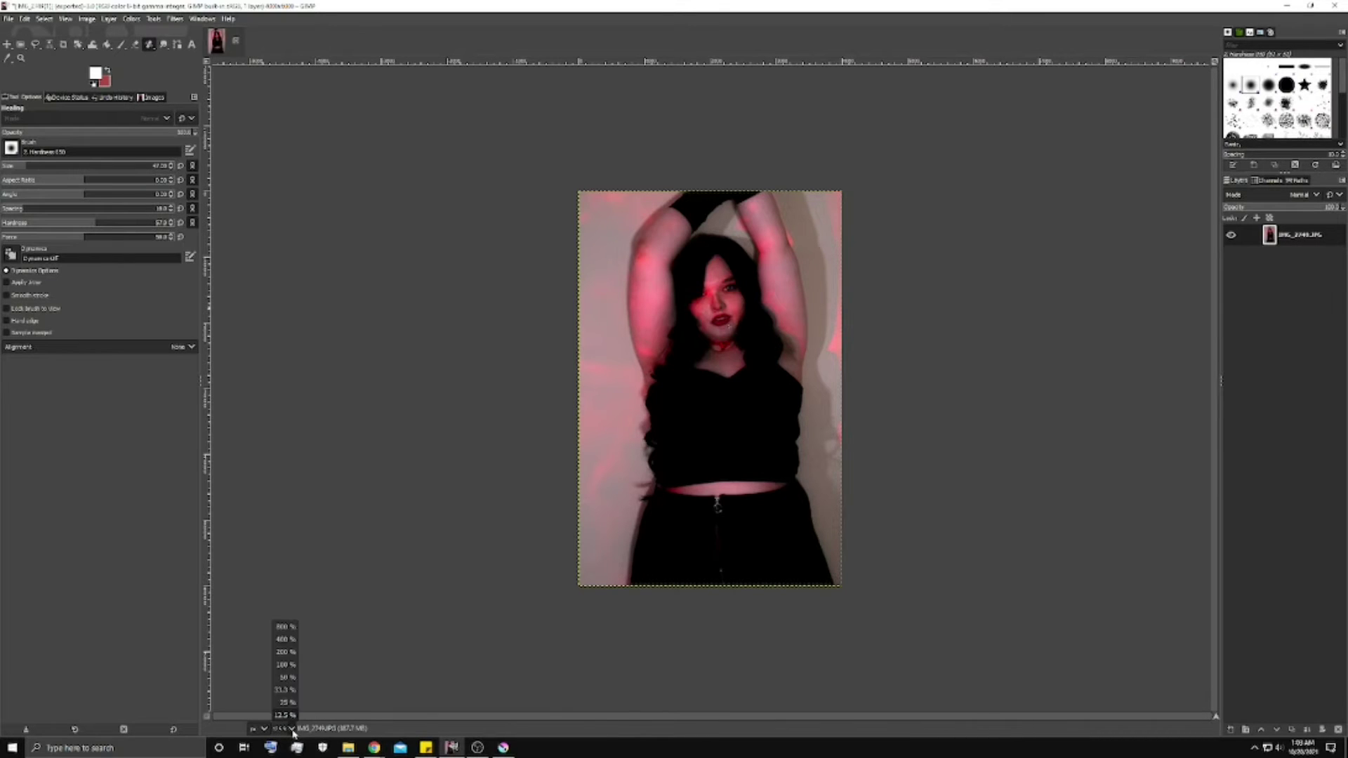
pyautogui.click(290, 654)
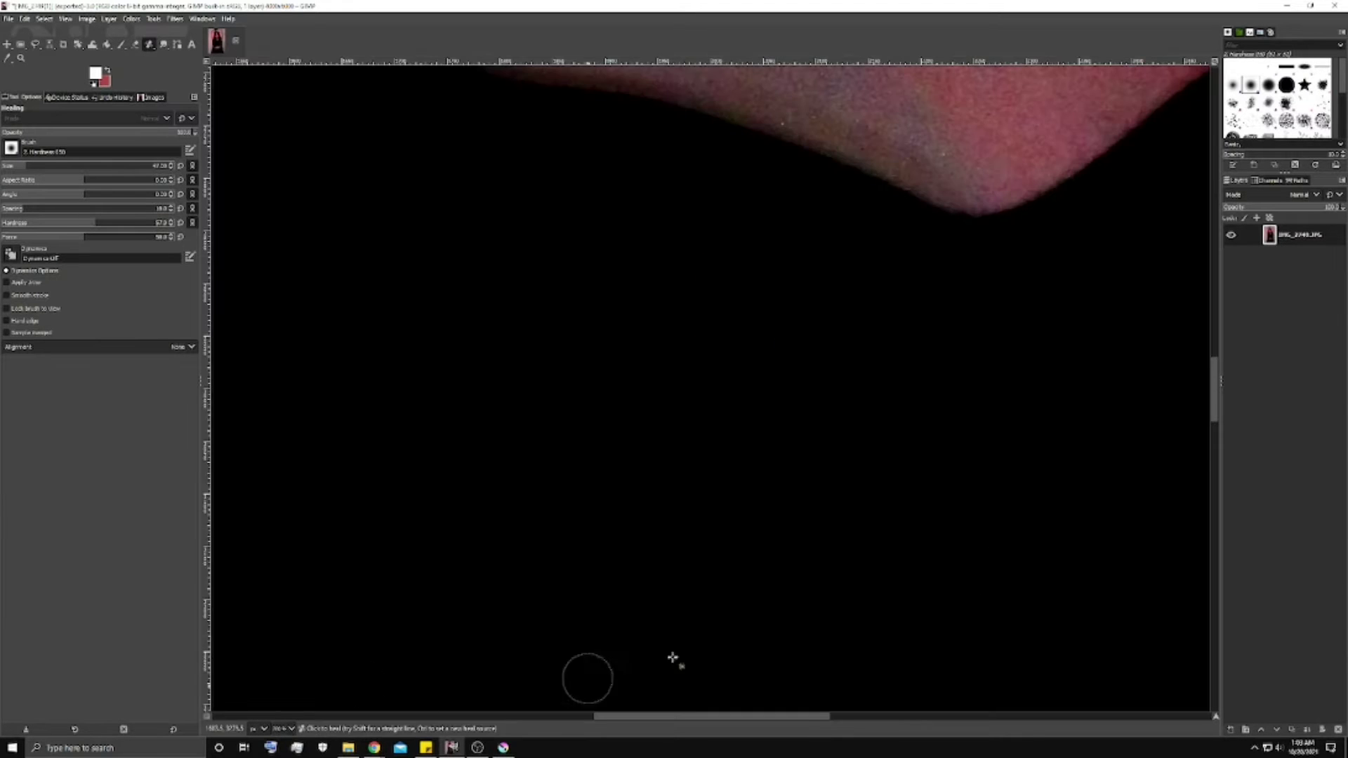
pyautogui.scroll(10, 913, 453)
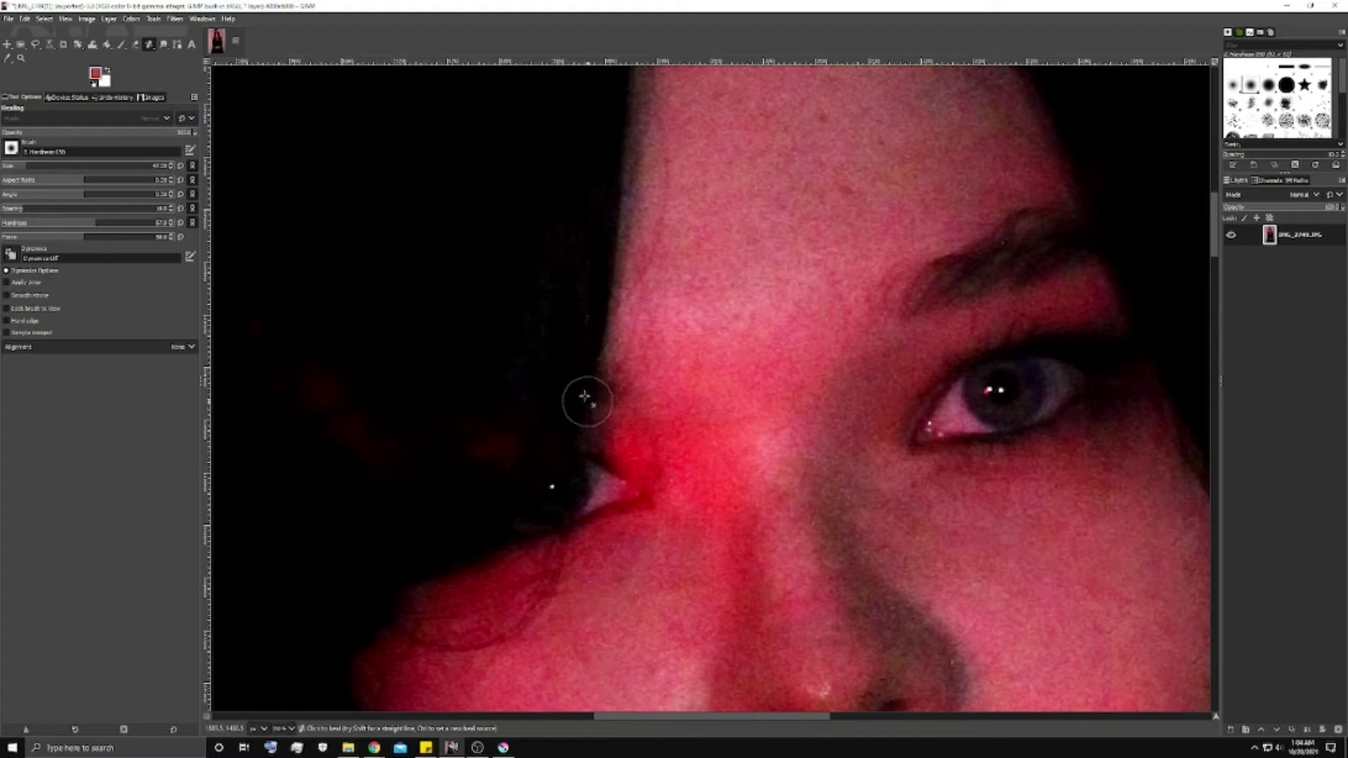
pyautogui.click(107, 20)
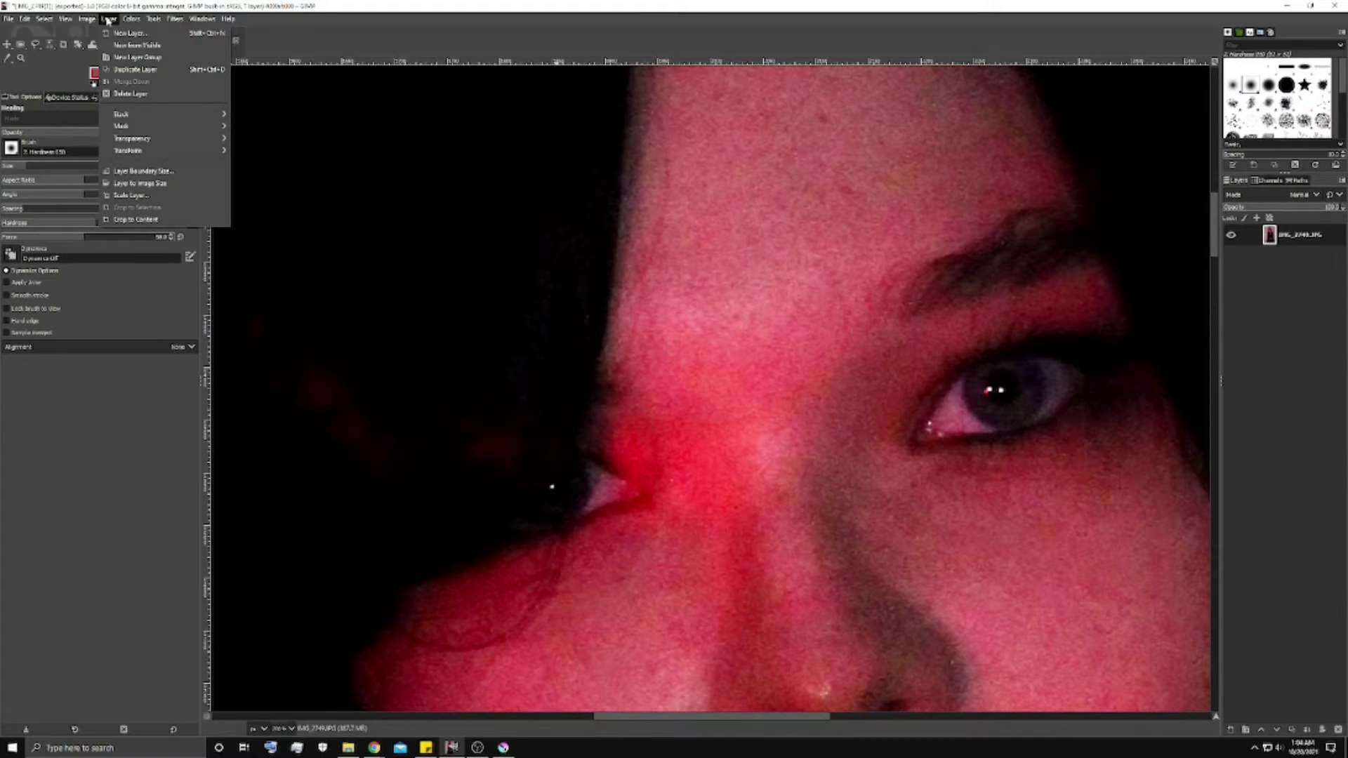
pyautogui.click(139, 37)
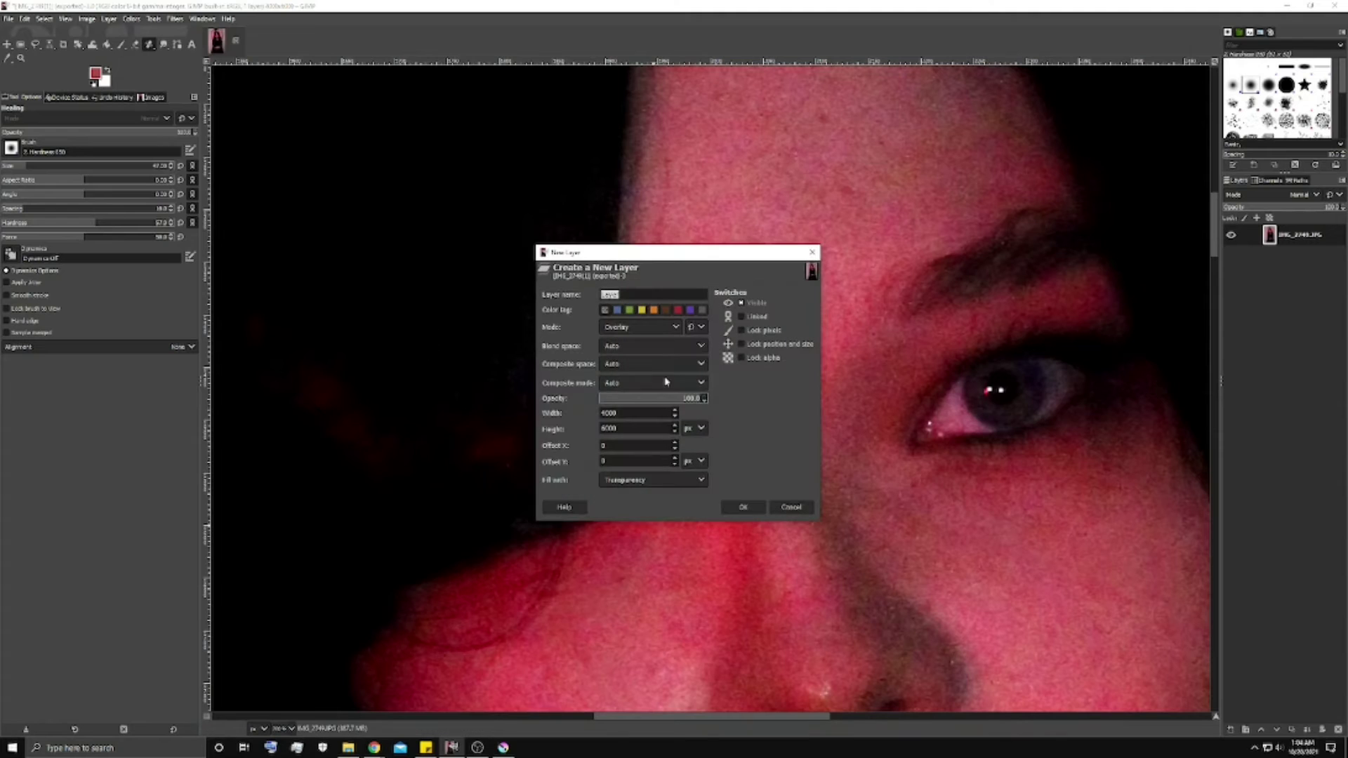
pyautogui.click(646, 328)
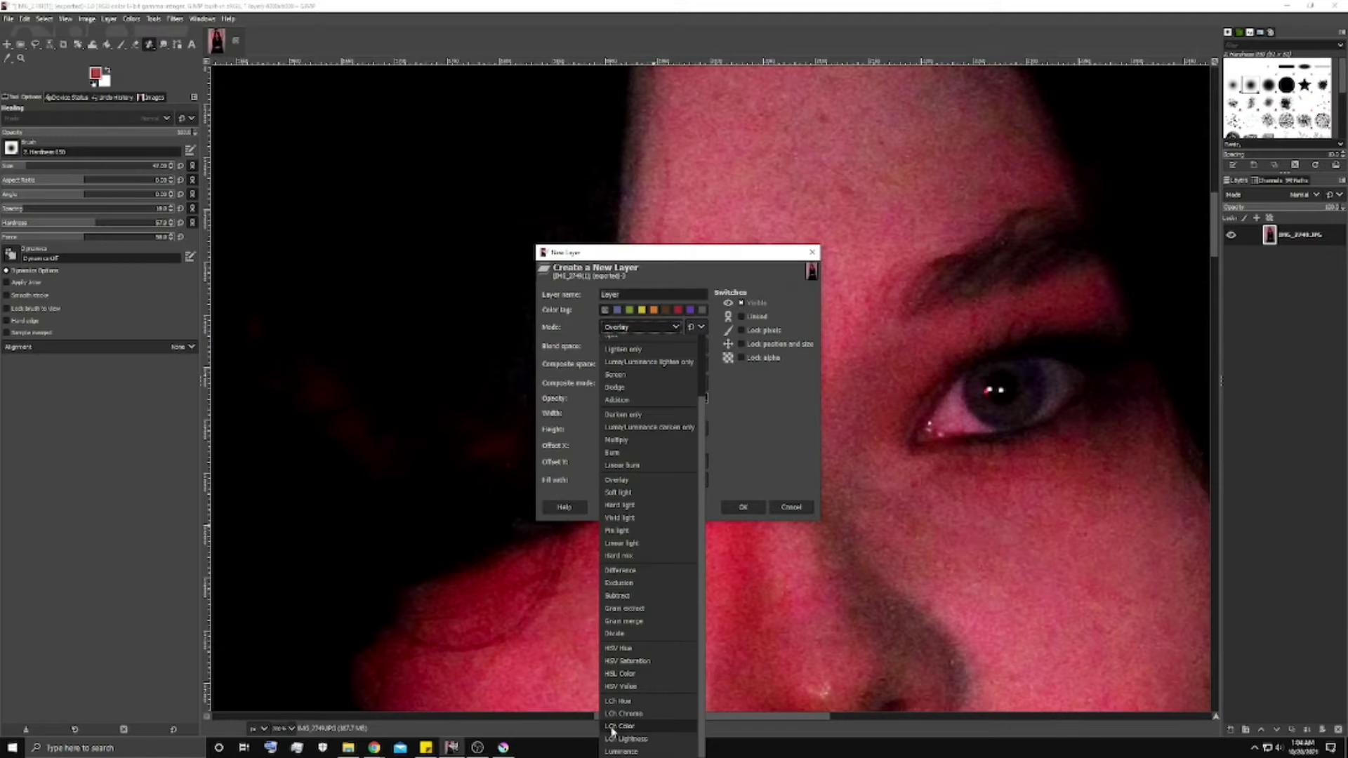
pyautogui.click(629, 675)
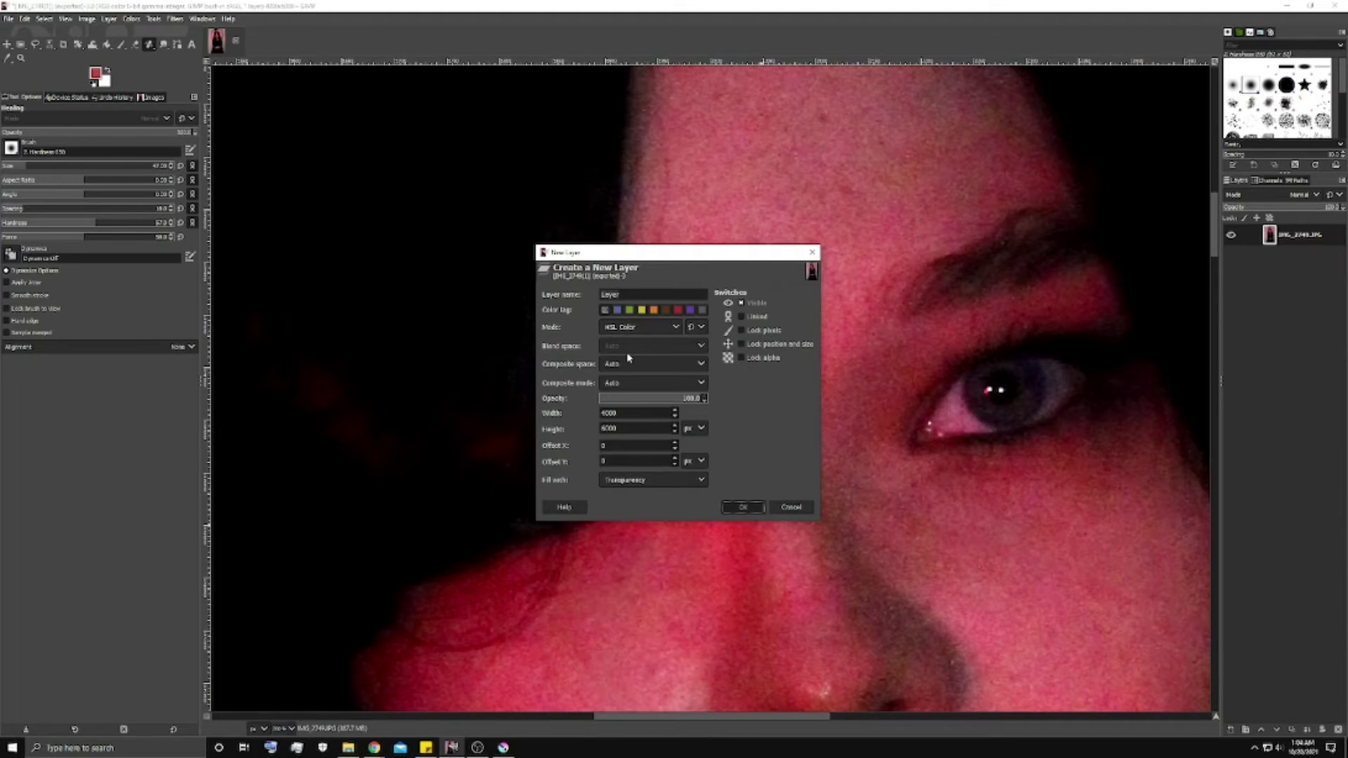
pyautogui.click(755, 508)
# Step: Paint the iris of the uncovered eye with the red foreground color using the Paintbrush, and clean up with the Eraser
pyautogui.press('p')
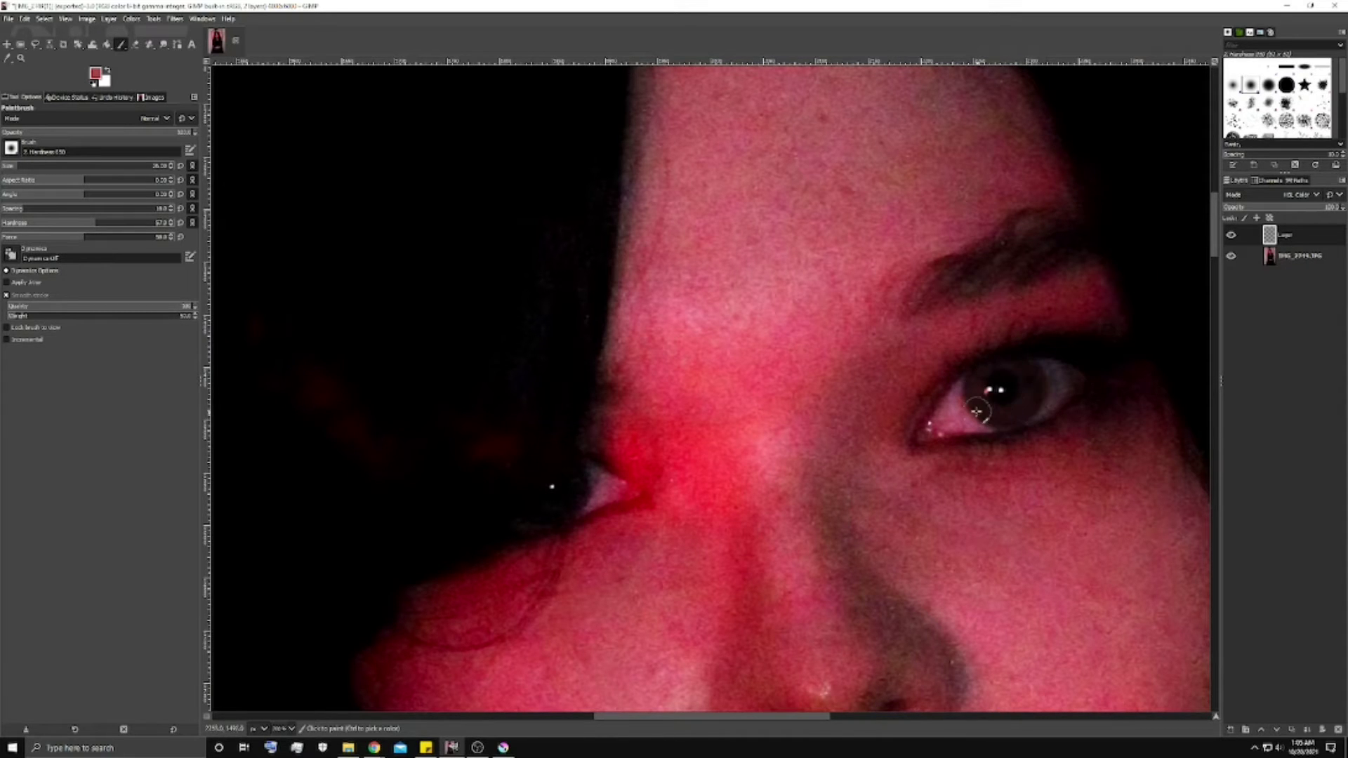
pyautogui.click(1025, 379)
pyautogui.click(135, 44)
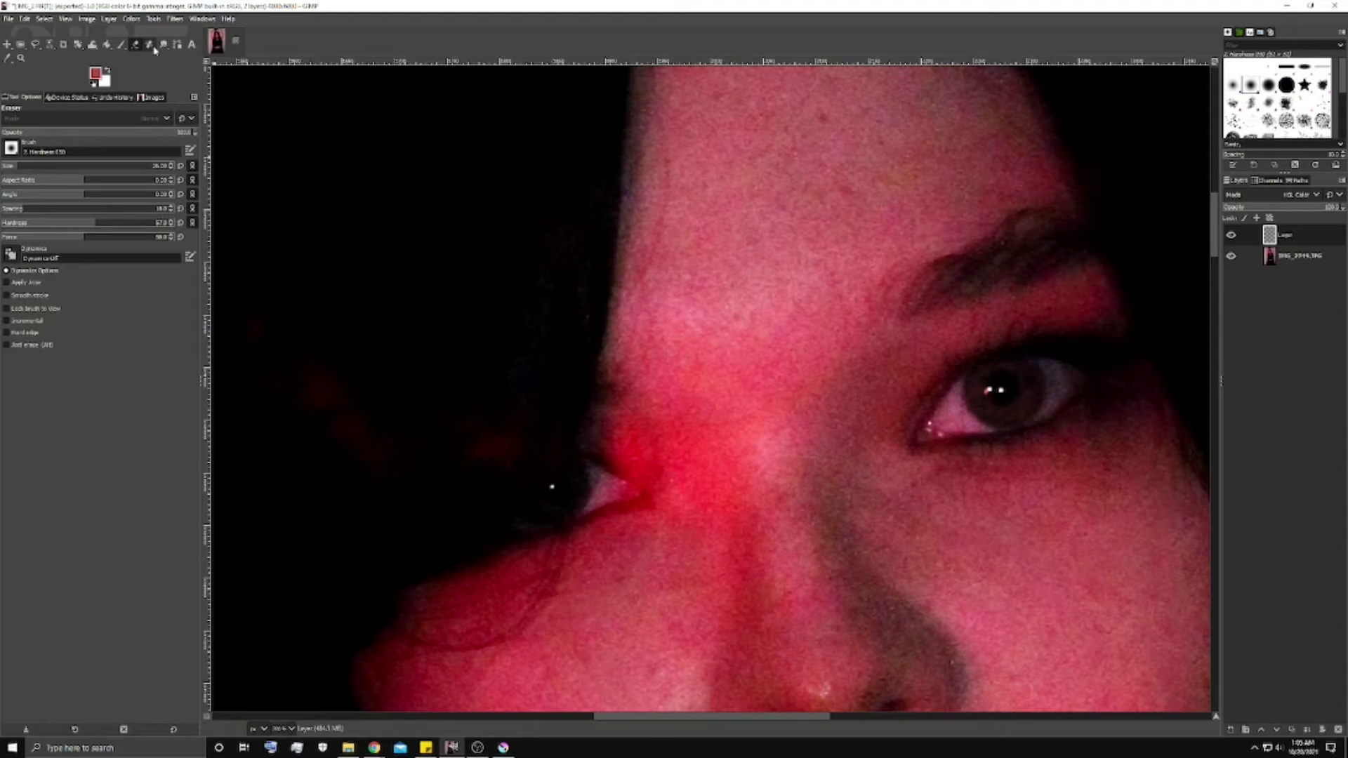
# Step: Add a second new transparent layer in Overlay mode above the color layer
pyautogui.hotkey('shift', 'ctrl', 'n')
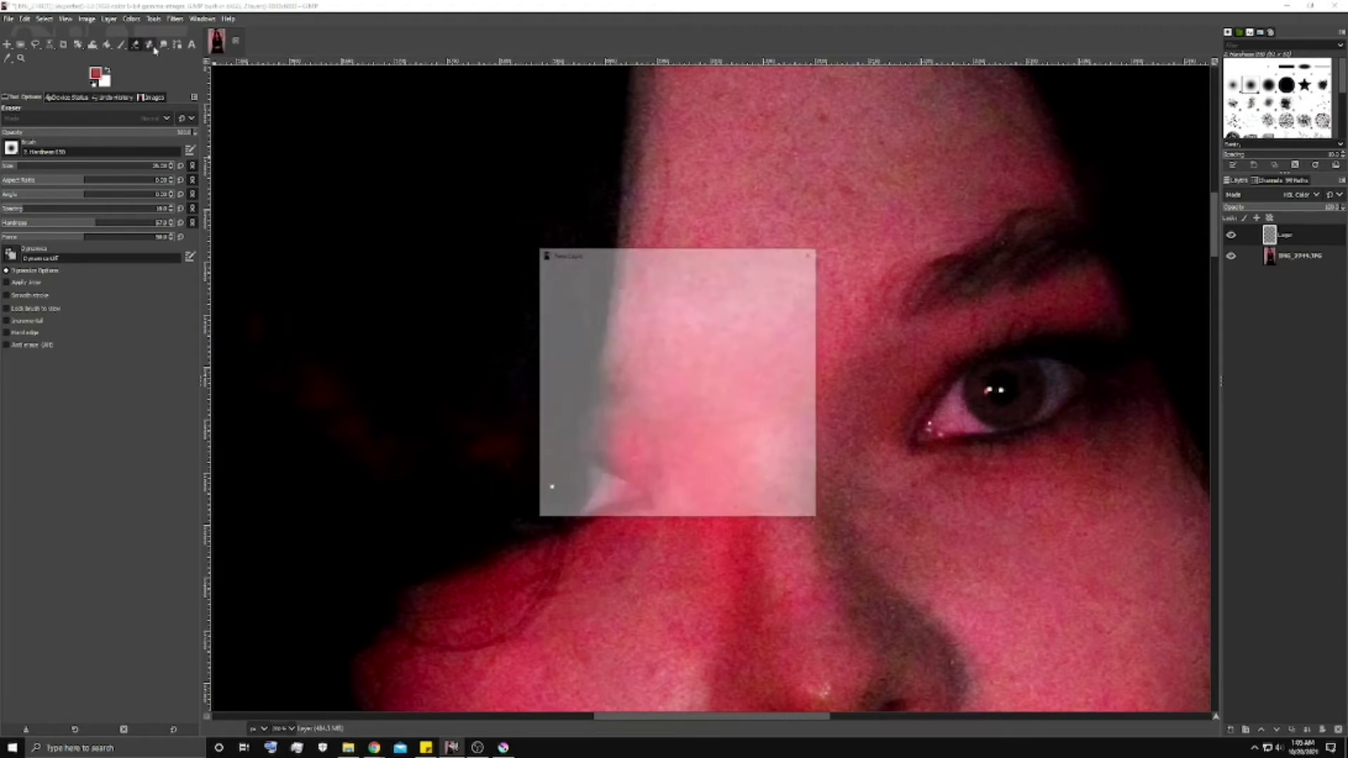
pyautogui.click(636, 328)
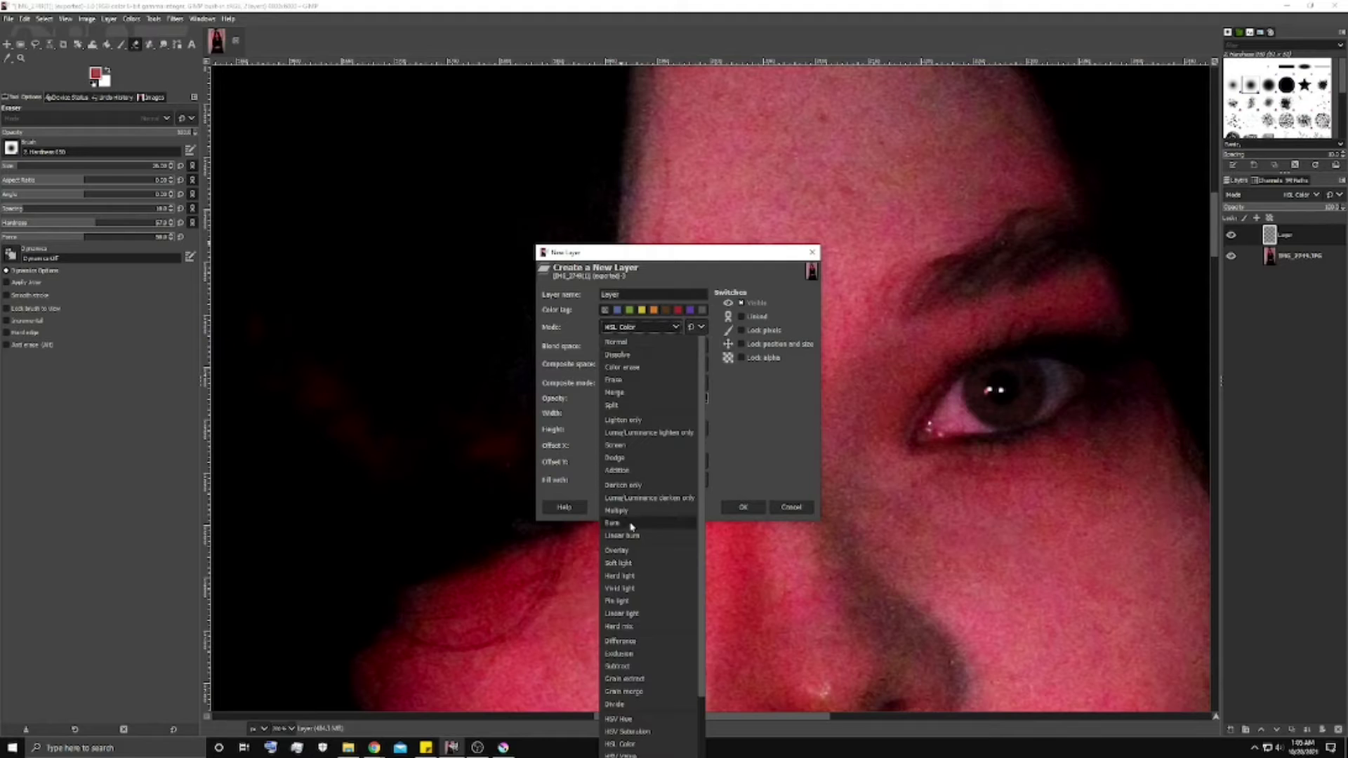
pyautogui.click(627, 551)
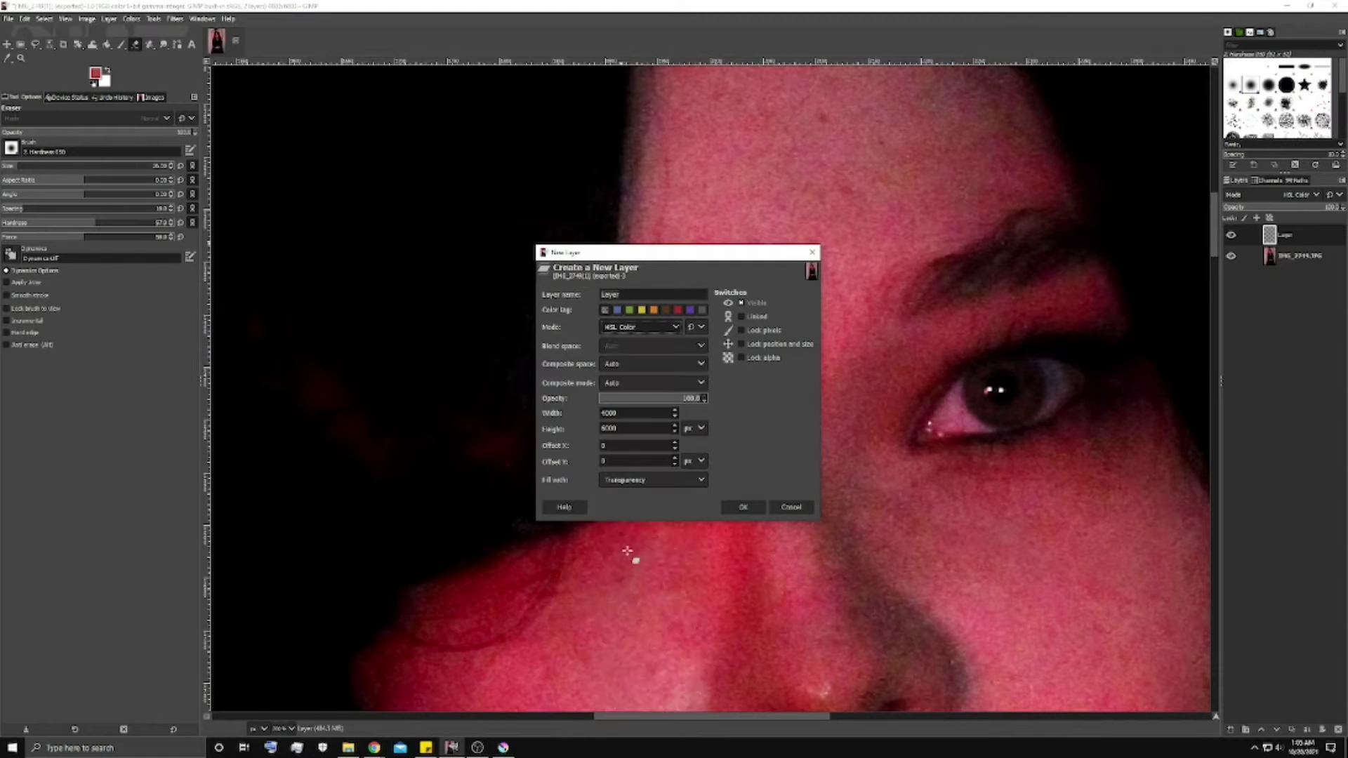
pyautogui.click(738, 506)
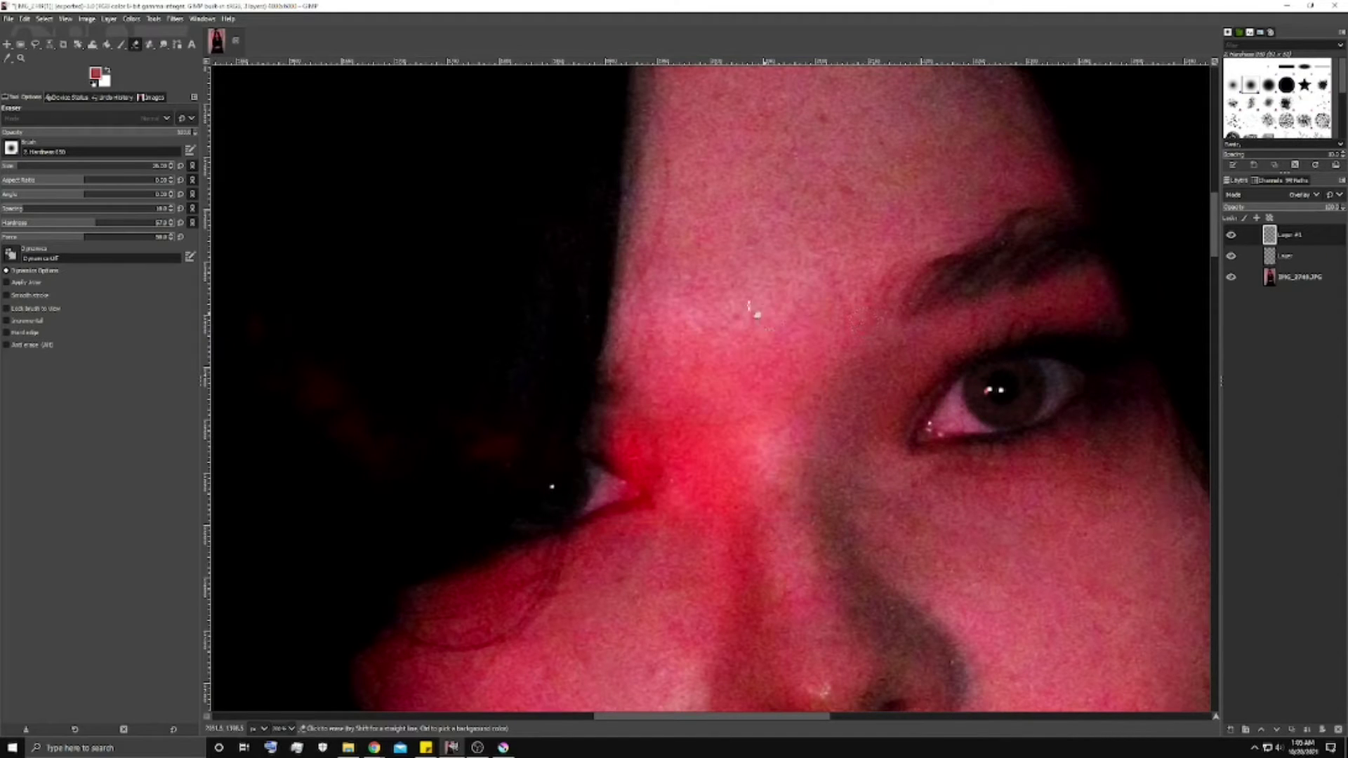
# Step: Brighten the iris with white Paintbrush strokes on the Overlay layer, refining them with Smudge and Eraser
pyautogui.click(120, 47)
pyautogui.click(109, 73)
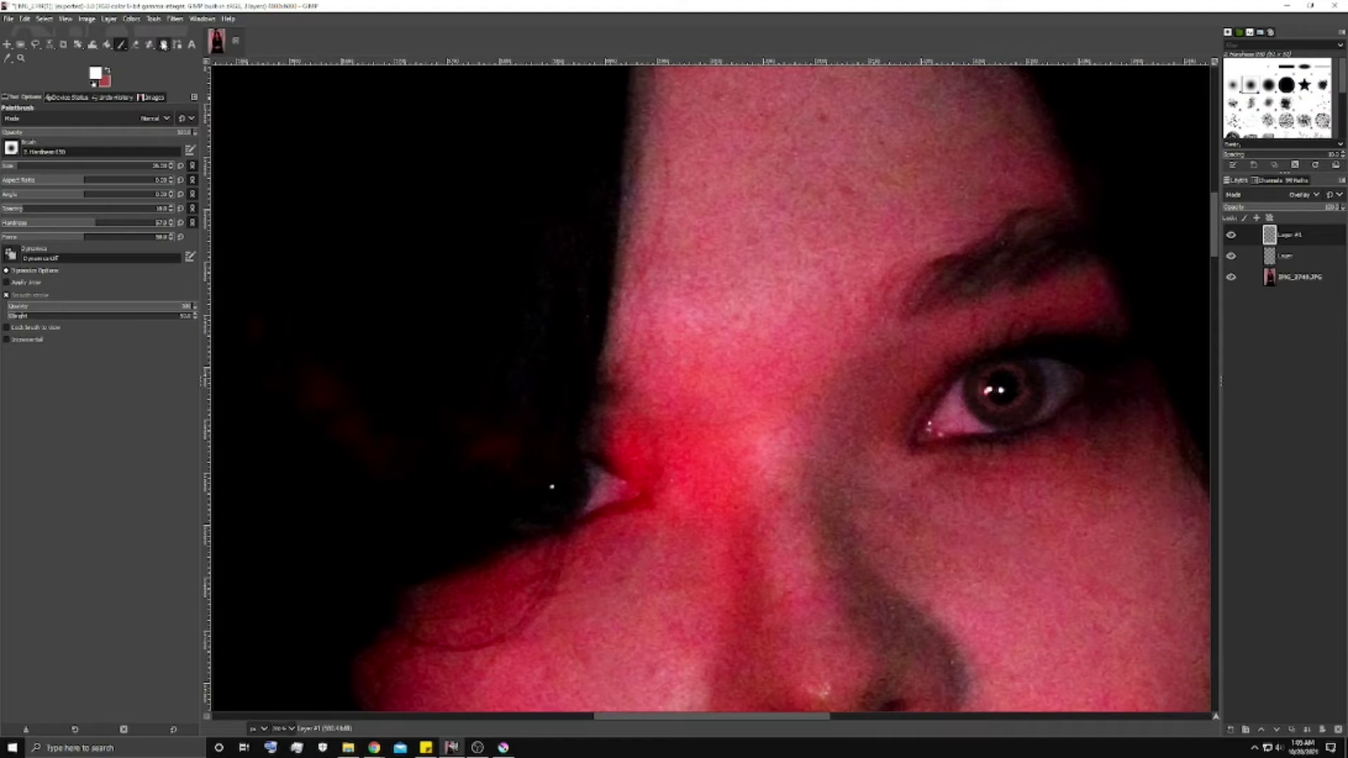
pyautogui.click(164, 44)
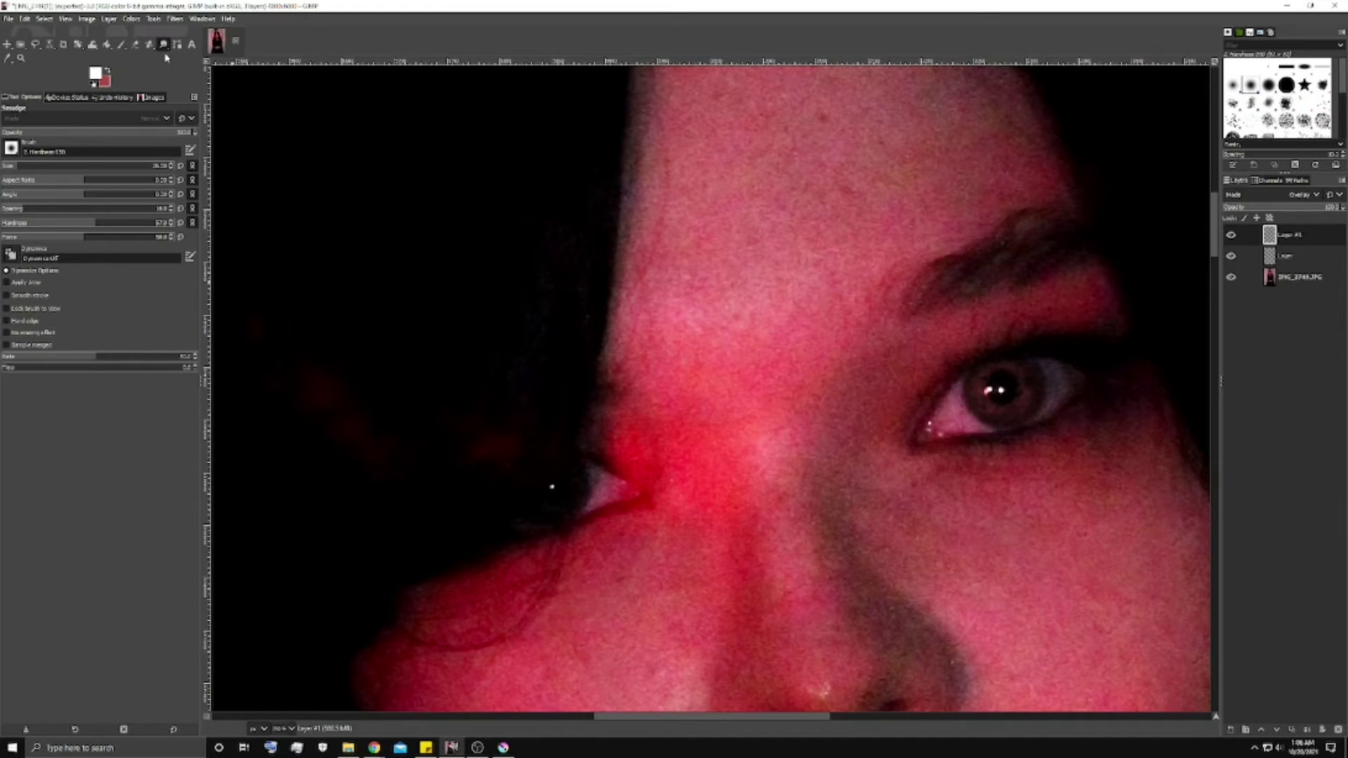
pyautogui.click(135, 46)
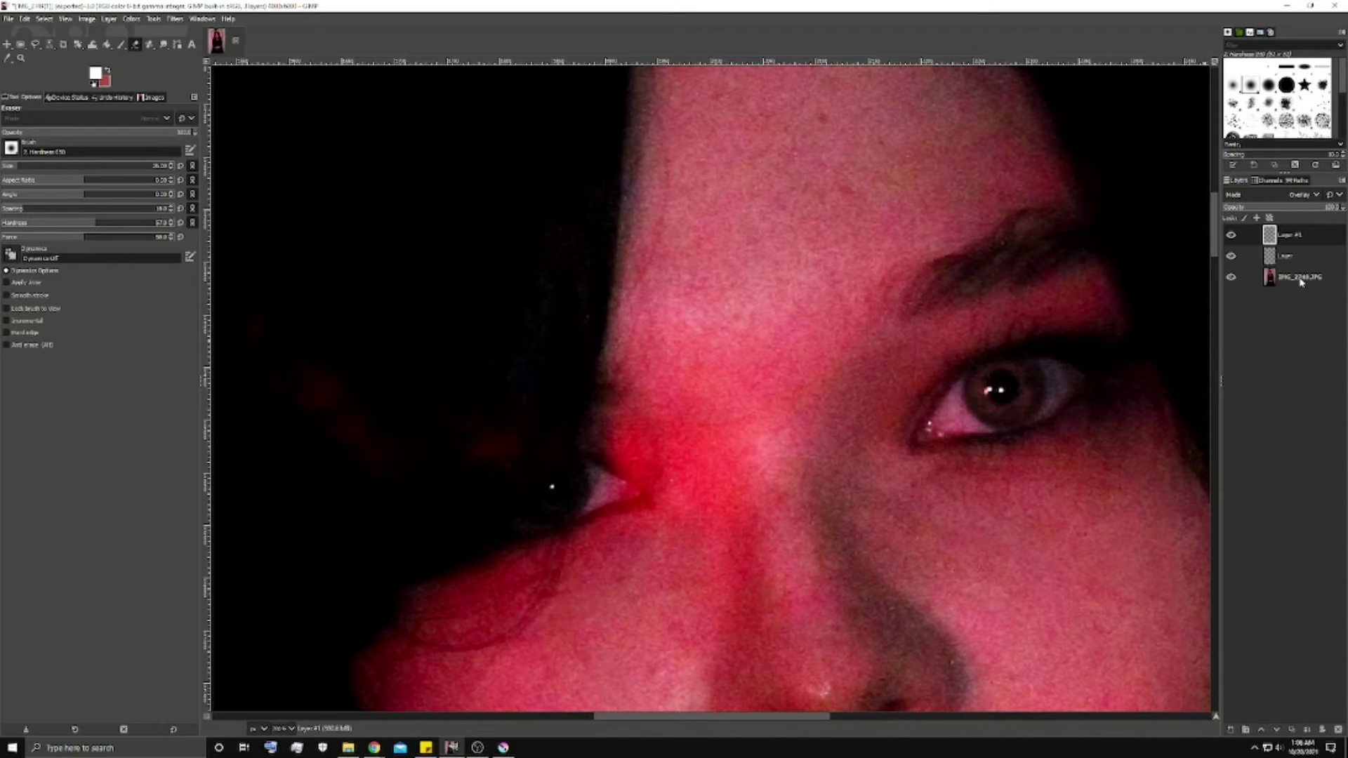
pyautogui.click(291, 729)
pyautogui.click(288, 714)
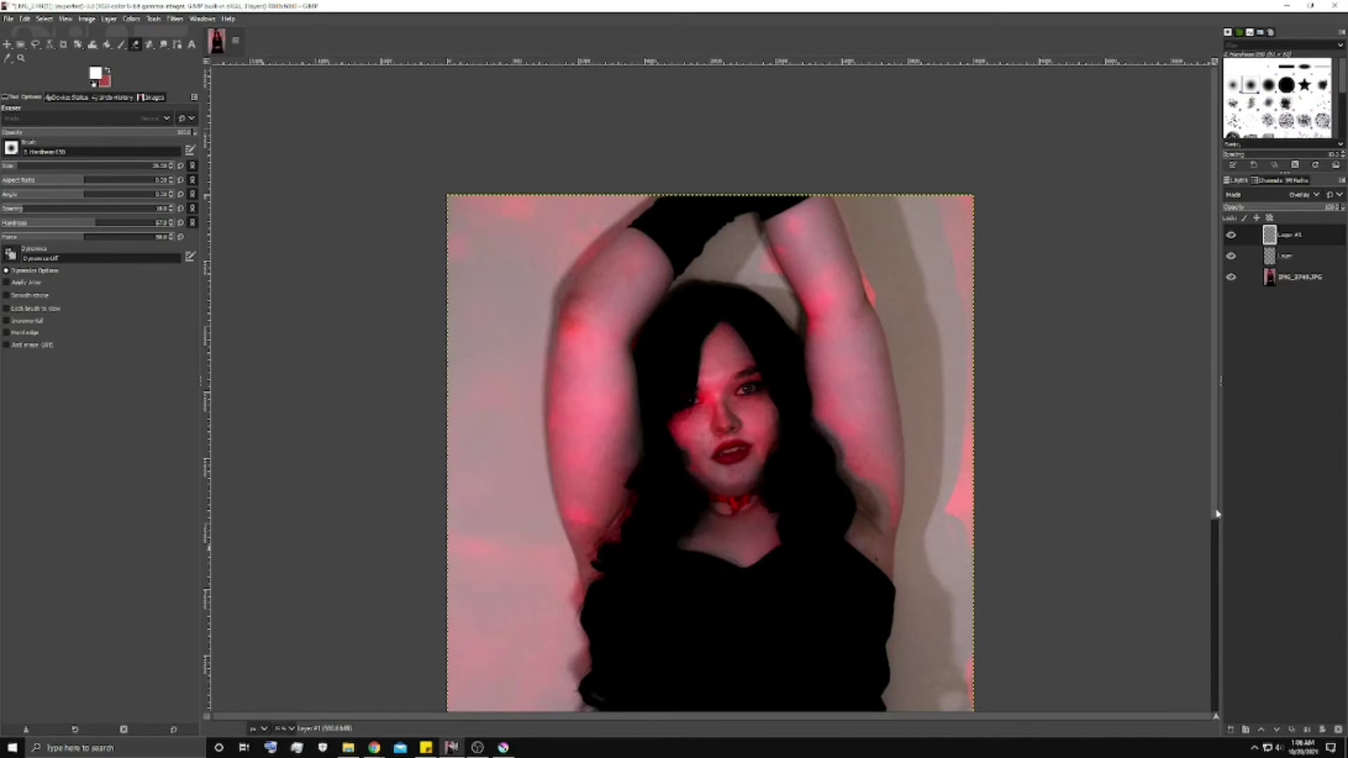
pyautogui.scroll(-5, 1211, 540)
pyautogui.scroll(-1, 1202, 561)
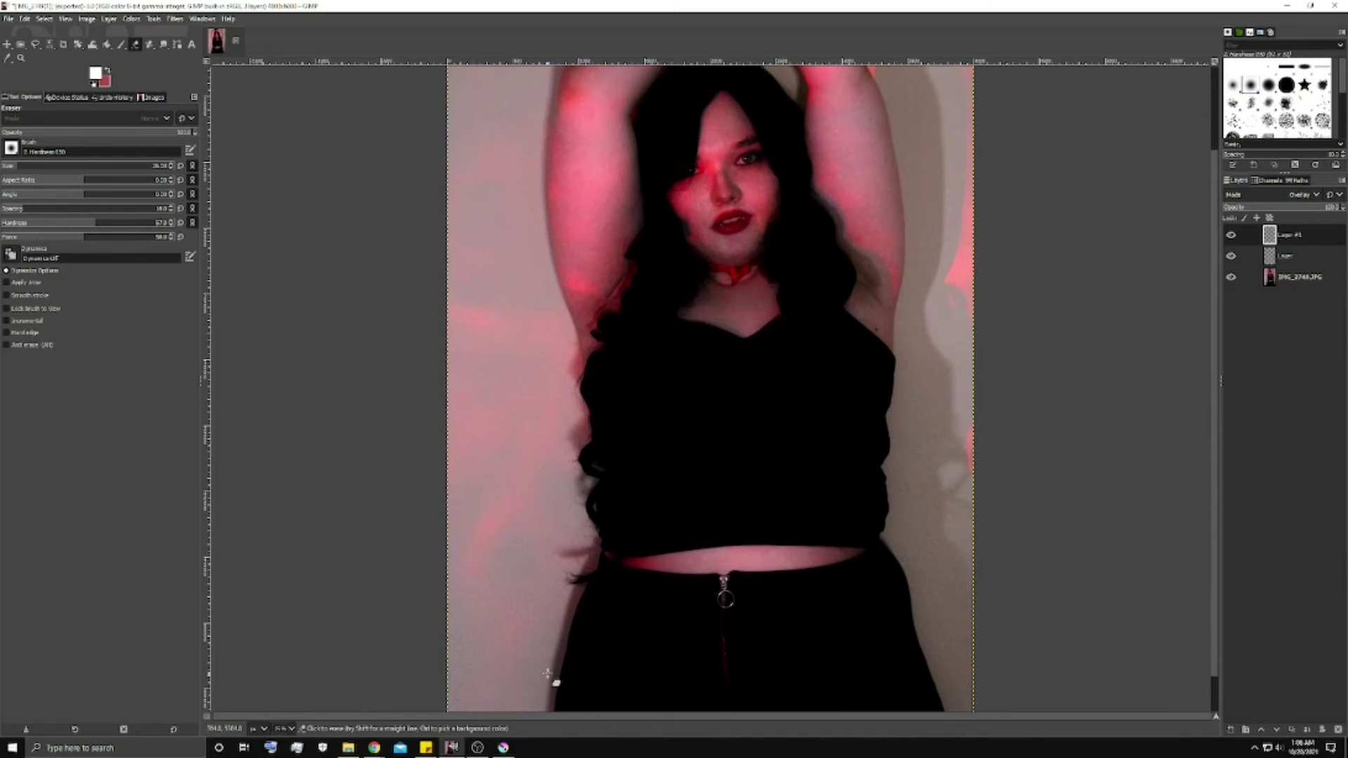
# Step: Switch to Krita, where the same photo is open, and bring the uncovered eye into close view
pyautogui.click(504, 748)
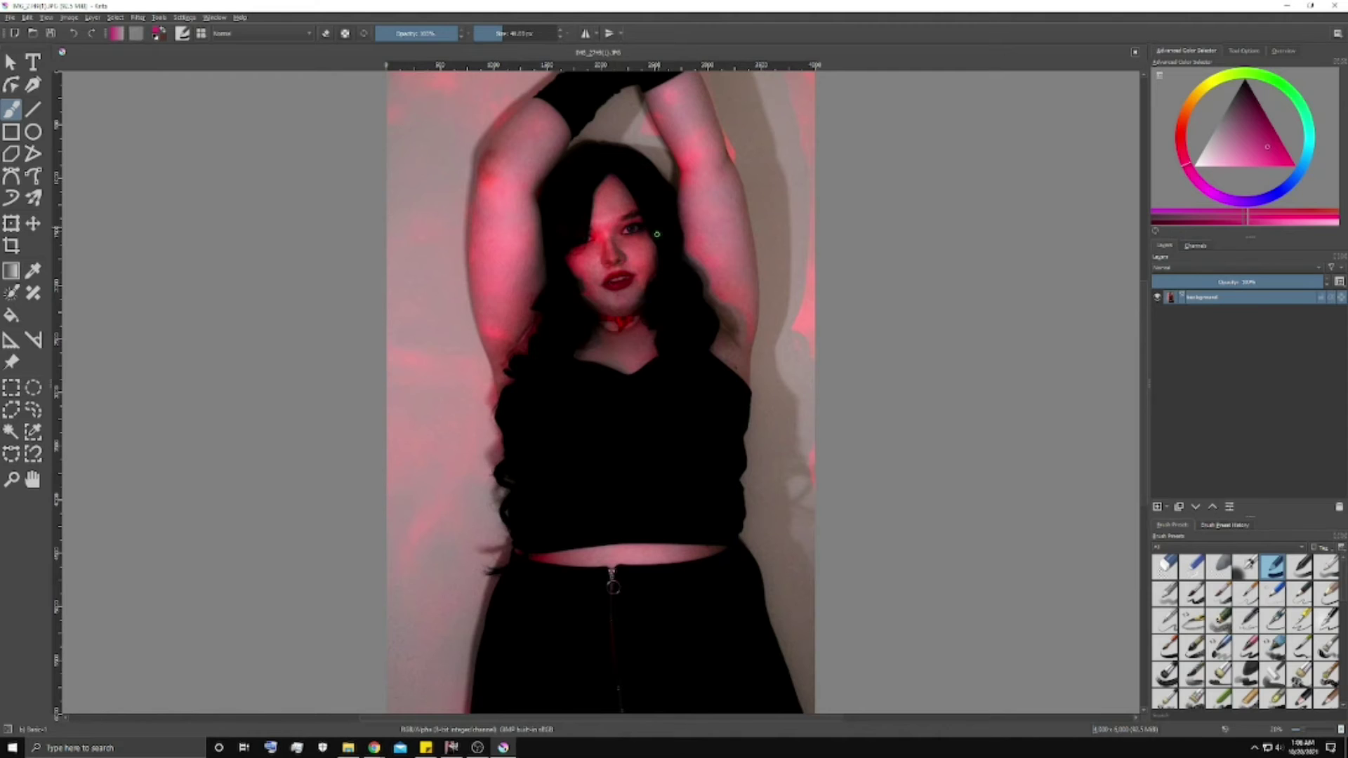
pyautogui.scroll(5, 625, 228)
pyautogui.click(92, 17)
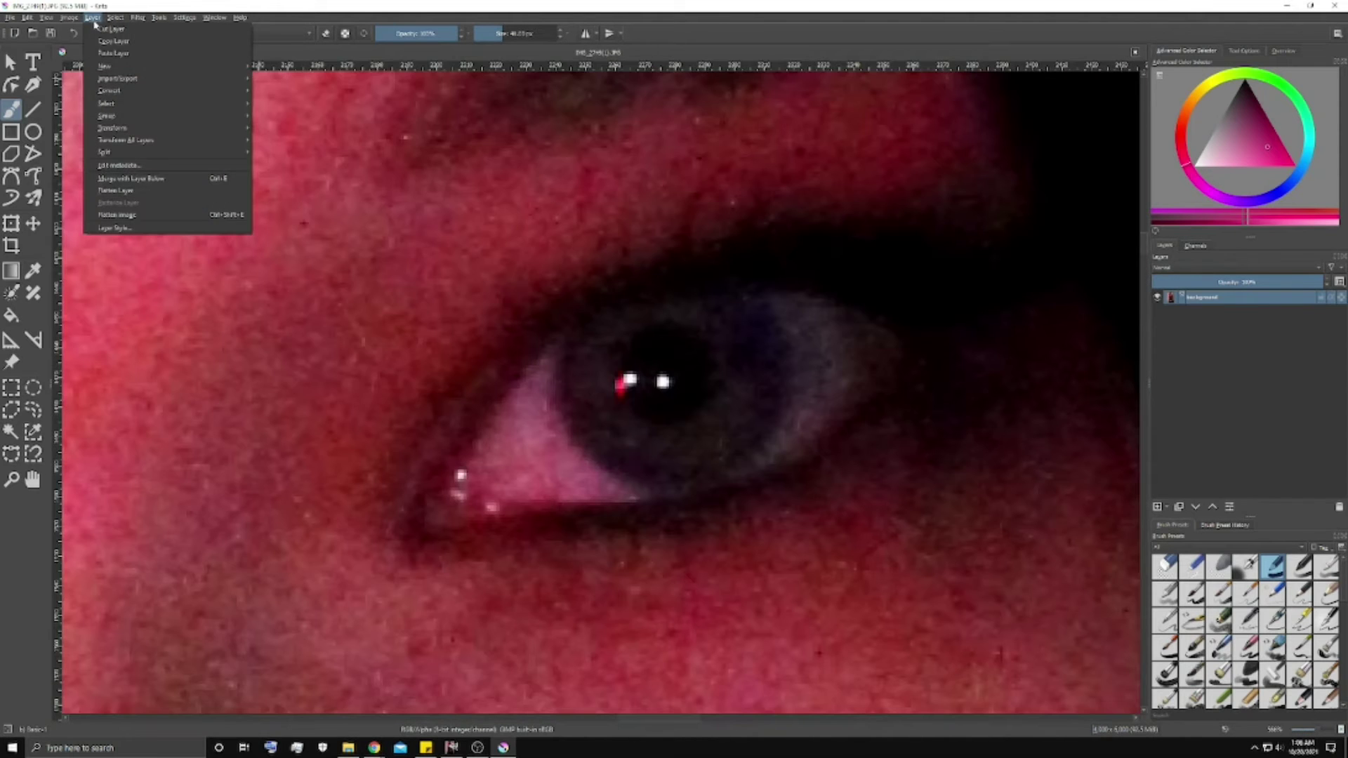
pyautogui.moveTo(137, 66)
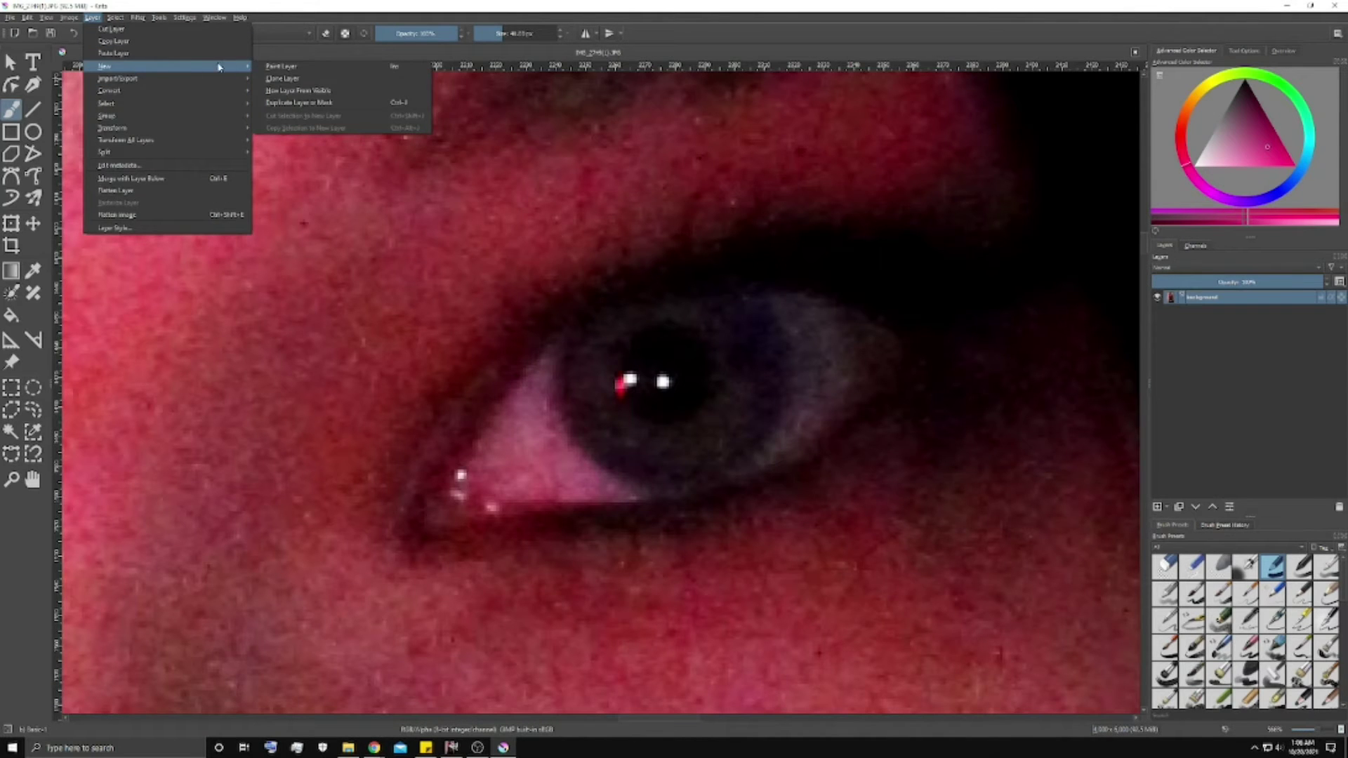
pyautogui.click(303, 91)
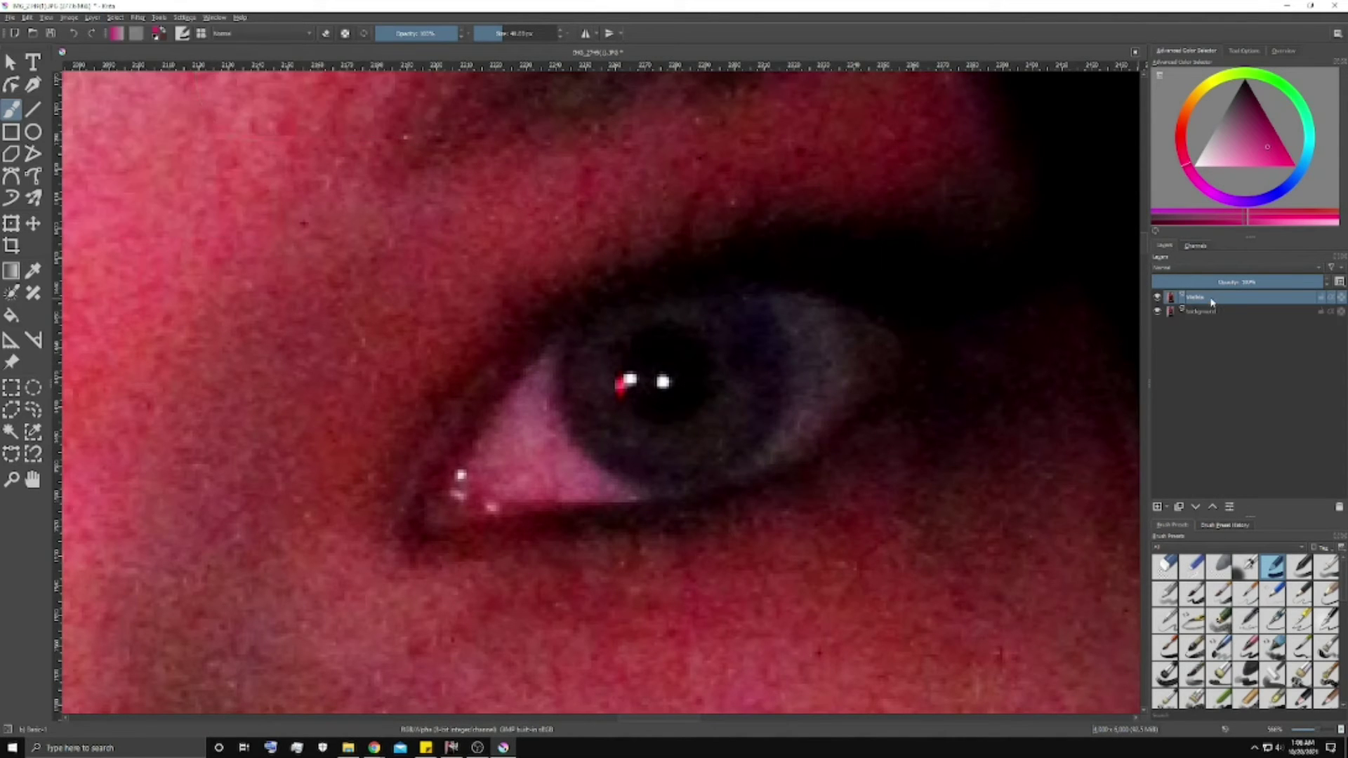
pyautogui.rightClick(1186, 299)
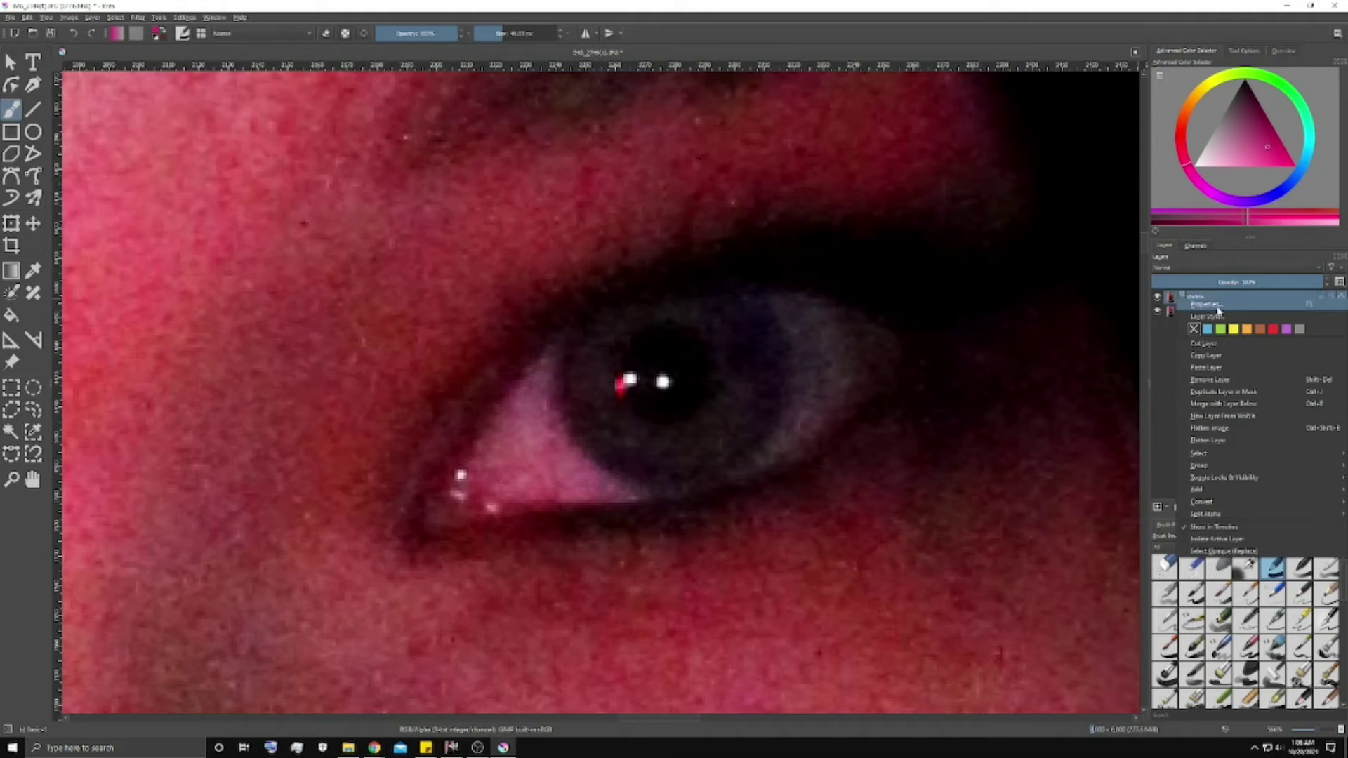
pyautogui.click(1210, 380)
# Step: Add a new paint layer above the photo's background layer
pyautogui.click(92, 17)
pyautogui.moveTo(140, 68)
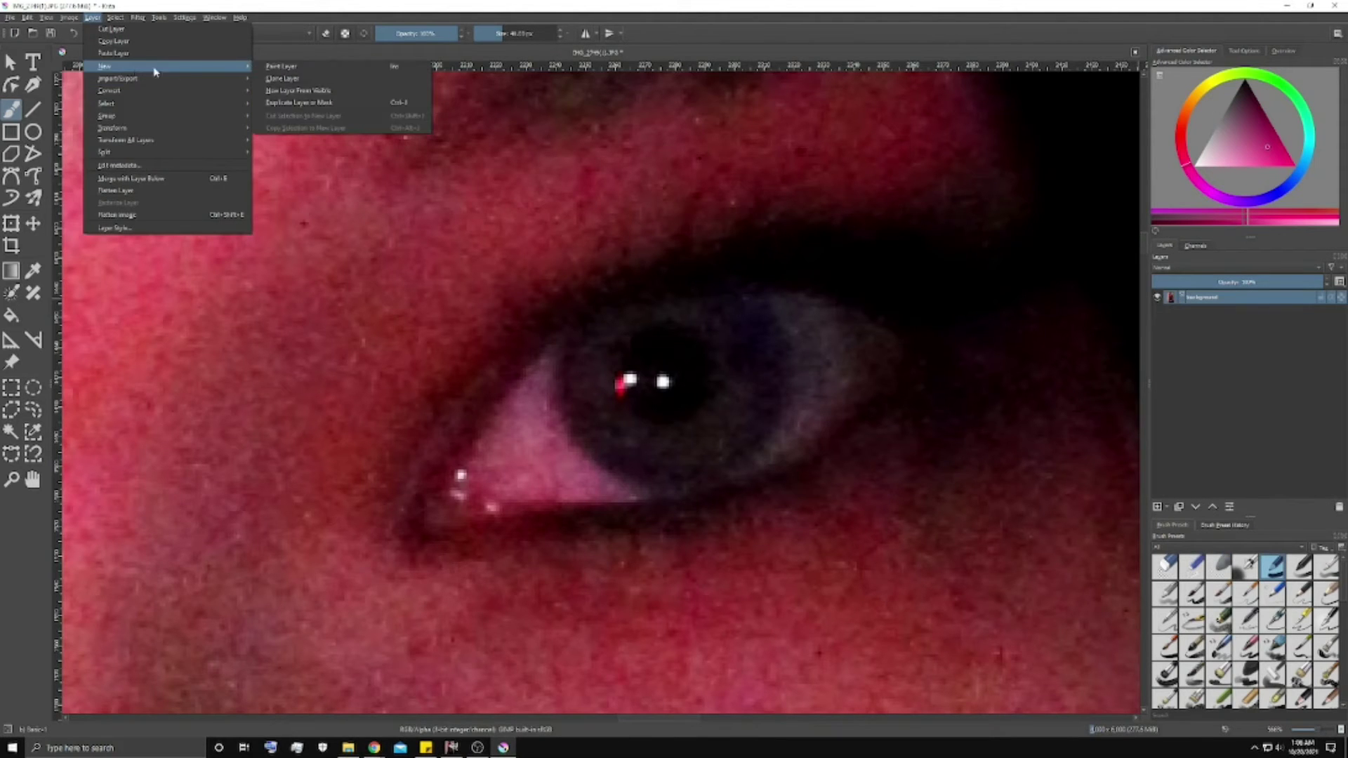
pyautogui.click(287, 65)
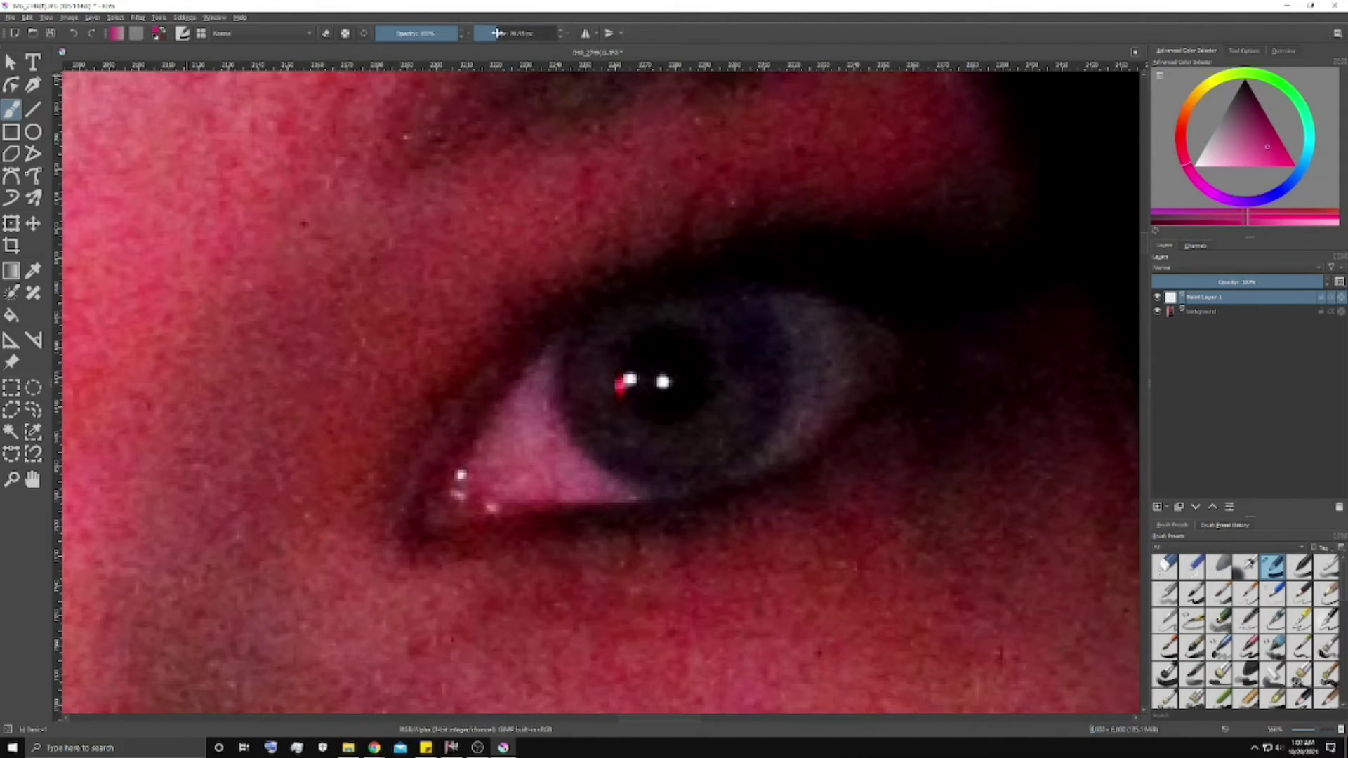
pyautogui.moveTo(602, 333)
pyautogui.mouseDown()
pyautogui.moveTo(586, 397)
pyautogui.moveTo(588, 380)
pyautogui.moveTo(612, 441)
pyautogui.mouseUp()
pyautogui.hotkey('ctrl', 'z')
pyautogui.hotkey('ctrl', 'z')
# Step: Pick a darker magenta as the paint color and set the new paint layer's blending mode to Color at 100% opacity
pyautogui.moveTo(1272, 149); pyautogui.dragTo(1273, 127)
pyautogui.moveTo(1289, 281); pyautogui.dragTo(1330, 286)
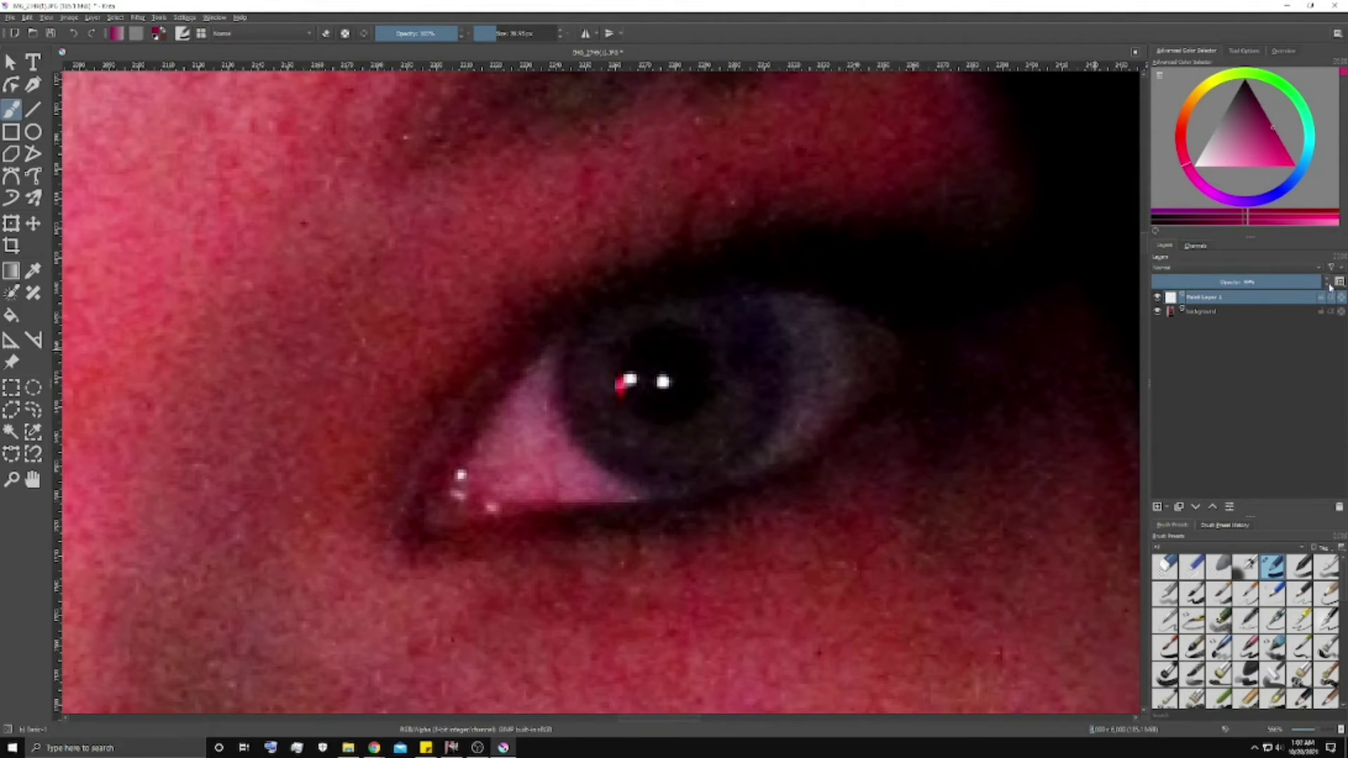
pyautogui.rightClick(1250, 301)
pyautogui.click(1214, 310)
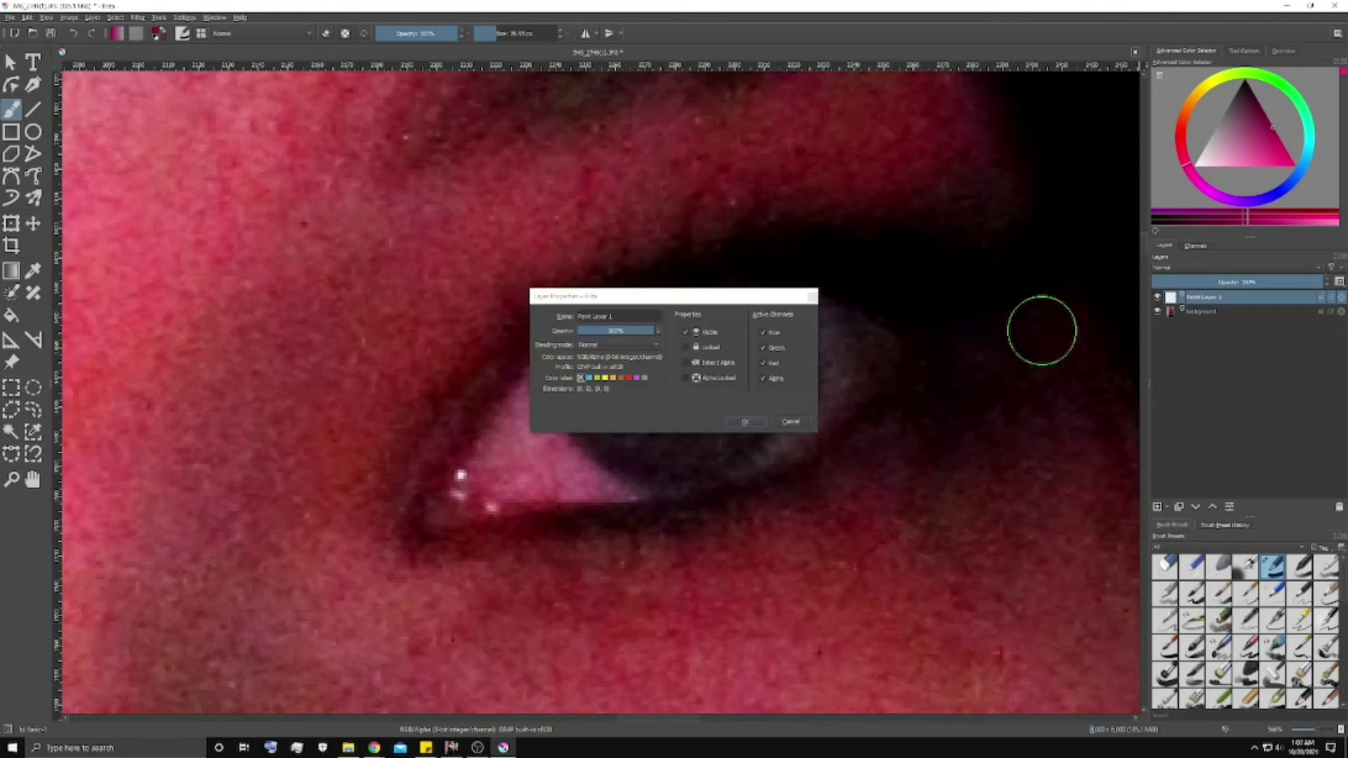
pyautogui.click(652, 346)
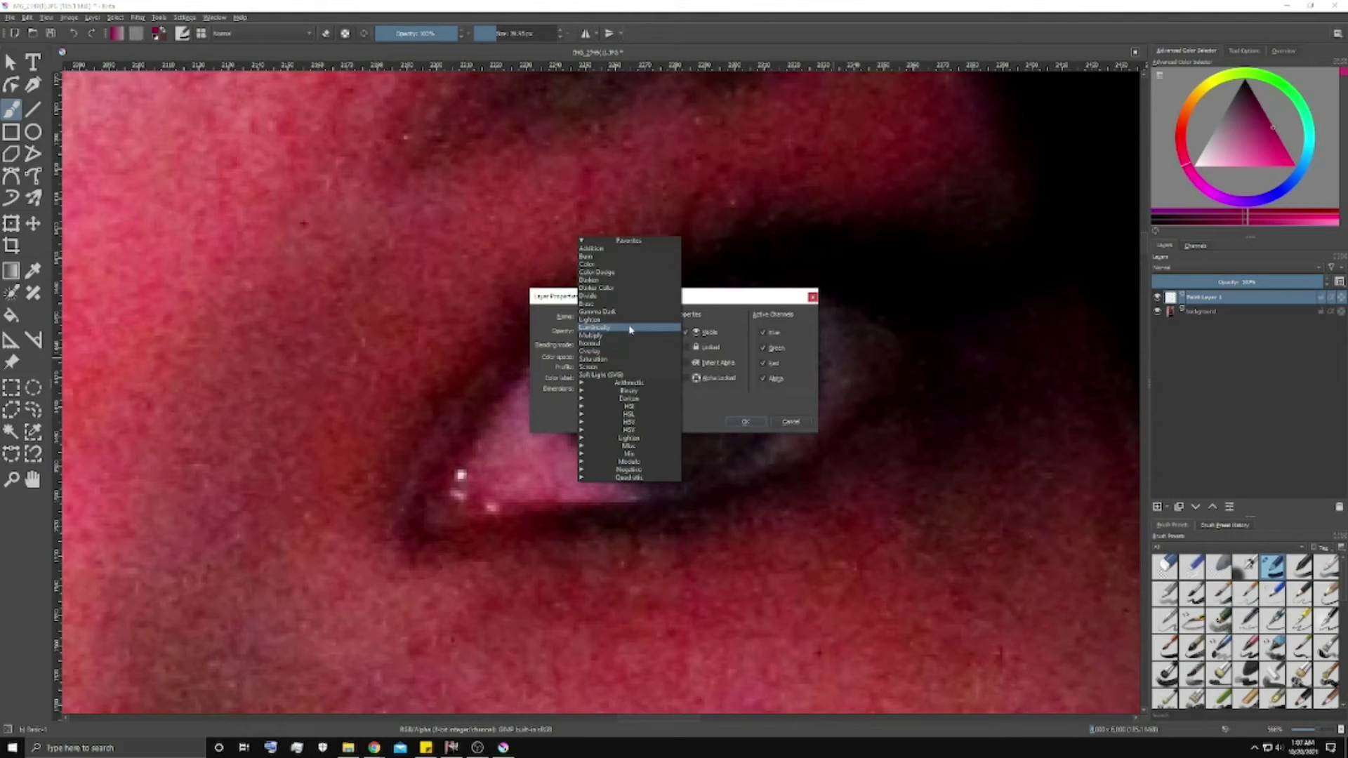
pyautogui.click(602, 264)
pyautogui.click(761, 421)
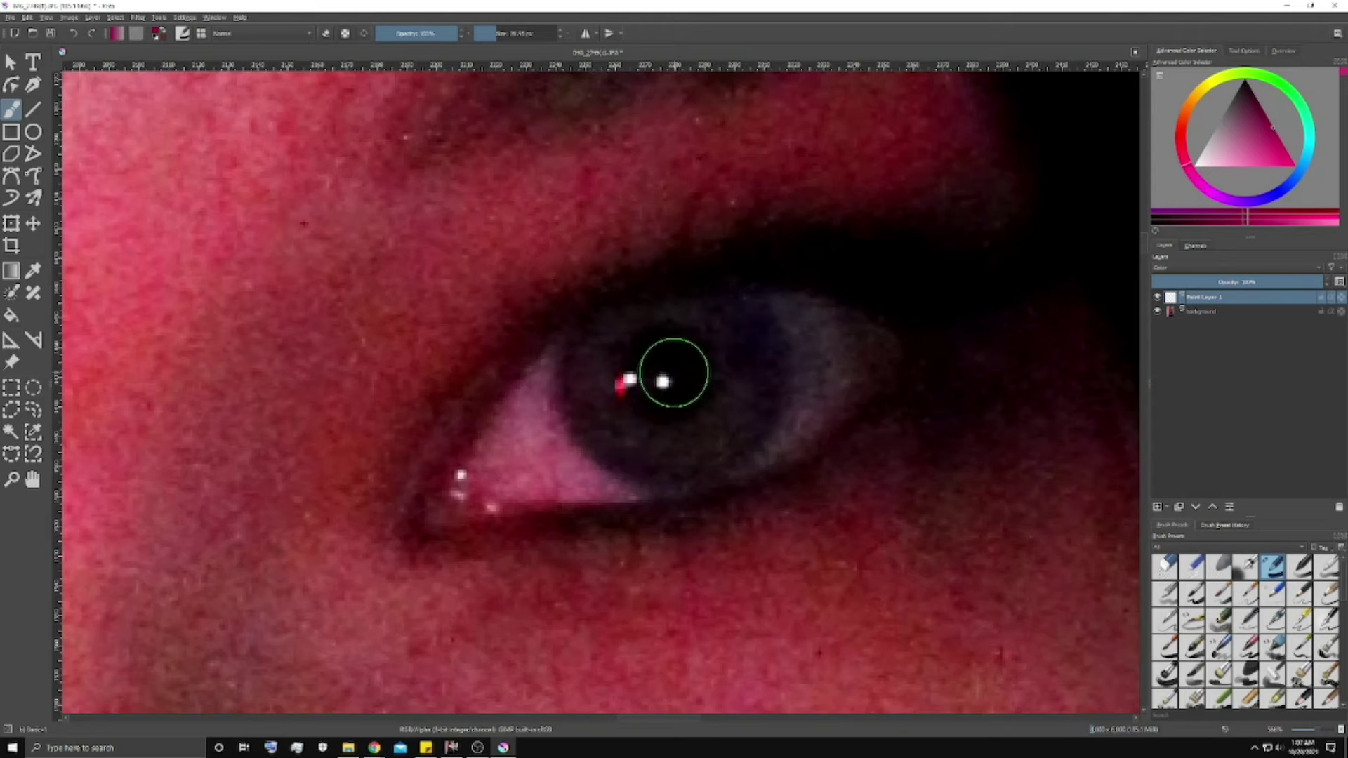
# Step: Paint the iris magenta on the paint layer and remove the color spilled outside the iris with the soft eraser
pyautogui.moveTo(605, 331)
pyautogui.mouseDown()
pyautogui.moveTo(598, 405)
pyautogui.moveTo(643, 434)
pyautogui.moveTo(709, 413)
pyautogui.moveTo(693, 329)
pyautogui.moveTo(623, 333)
pyautogui.moveTo(590, 370)
pyautogui.moveTo(591, 410)
pyautogui.moveTo(608, 435)
pyautogui.moveTo(698, 451)
pyautogui.moveTo(750, 420)
pyautogui.moveTo(755, 350)
pyautogui.moveTo(730, 309)
pyautogui.moveTo(628, 308)
pyautogui.moveTo(675, 311)
pyautogui.moveTo(793, 384)
pyautogui.moveTo(657, 462)
pyautogui.moveTo(578, 349)
pyautogui.moveTo(596, 442)
pyautogui.moveTo(790, 452)
pyautogui.moveTo(738, 470)
pyautogui.moveTo(689, 436)
pyautogui.moveTo(540, 469)
pyautogui.moveTo(753, 389)
pyautogui.moveTo(614, 499)
pyautogui.moveTo(467, 470)
pyautogui.moveTo(421, 497)
pyautogui.moveTo(530, 410)
pyautogui.moveTo(512, 505)
pyautogui.mouseUp()
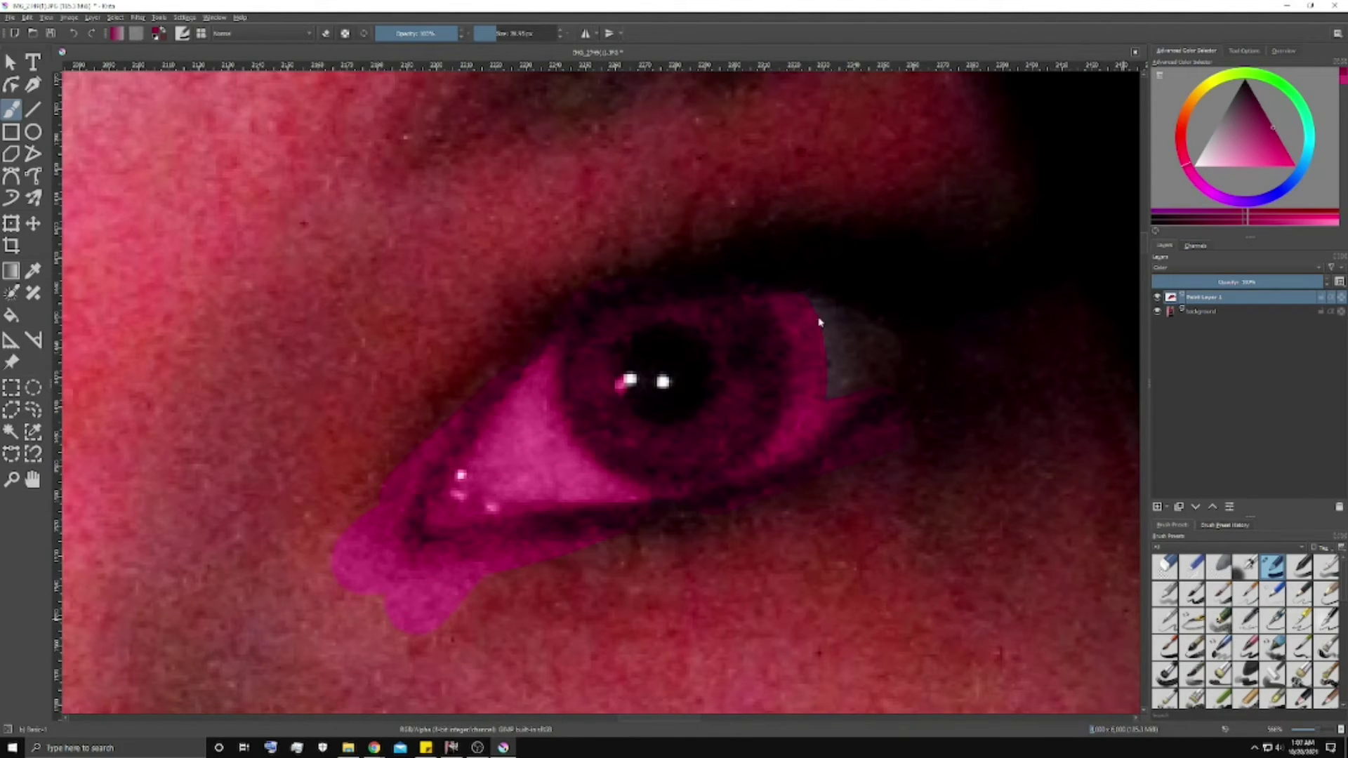
pyautogui.click(1219, 566)
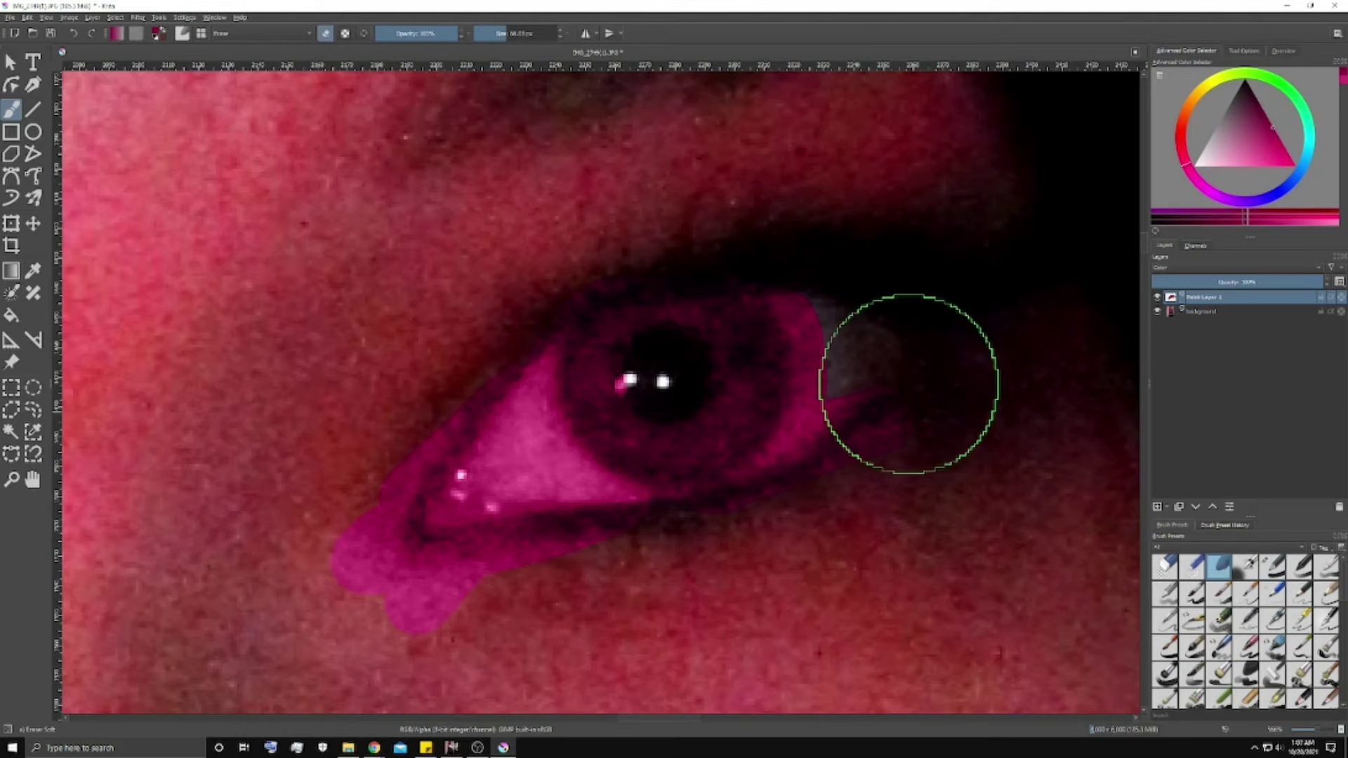
pyautogui.moveTo(809, 253)
pyautogui.mouseDown()
pyautogui.moveTo(851, 278)
pyautogui.moveTo(871, 342)
pyautogui.moveTo(809, 250)
pyautogui.moveTo(848, 403)
pyautogui.moveTo(828, 487)
pyautogui.moveTo(829, 282)
pyautogui.moveTo(837, 442)
pyautogui.moveTo(781, 537)
pyautogui.moveTo(634, 553)
pyautogui.moveTo(453, 400)
pyautogui.moveTo(582, 224)
pyautogui.mouseUp()
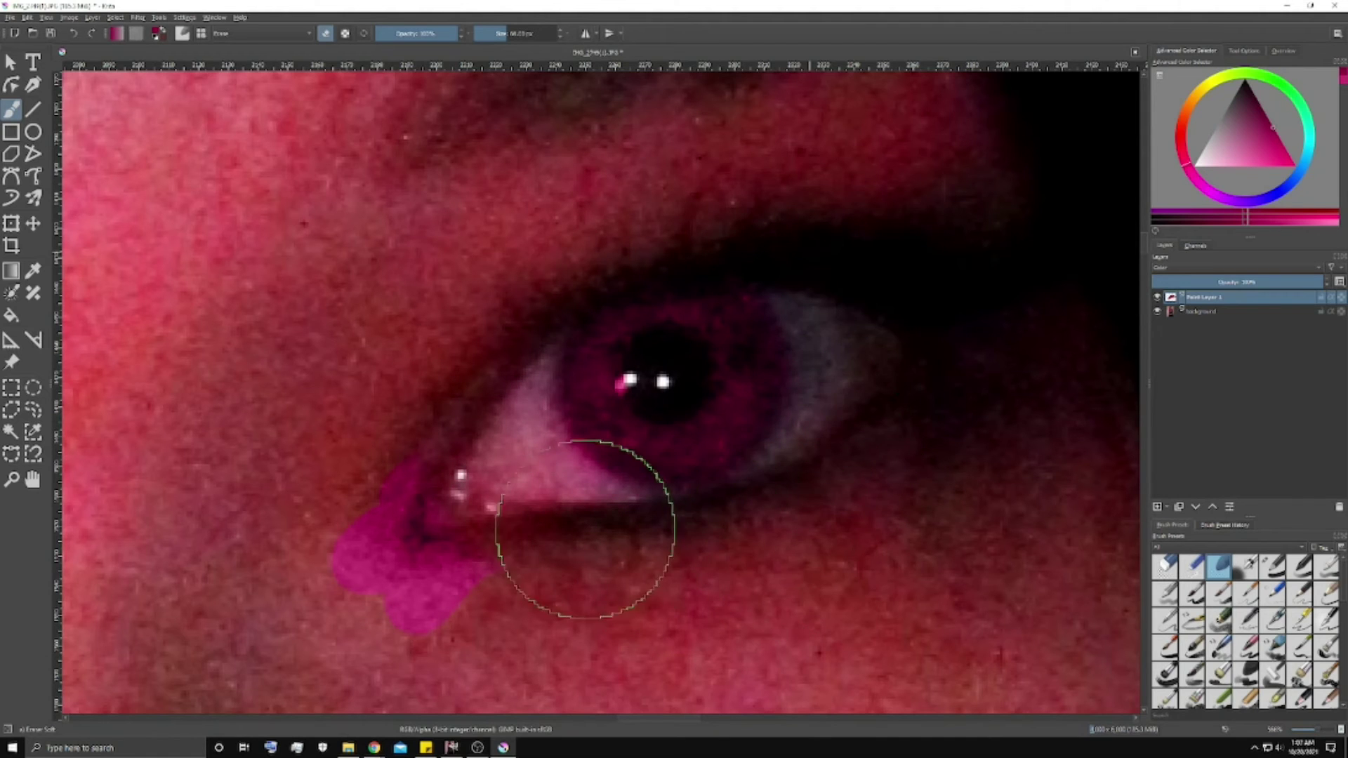
pyautogui.moveTo(436, 376); pyautogui.dragTo(325, 505)
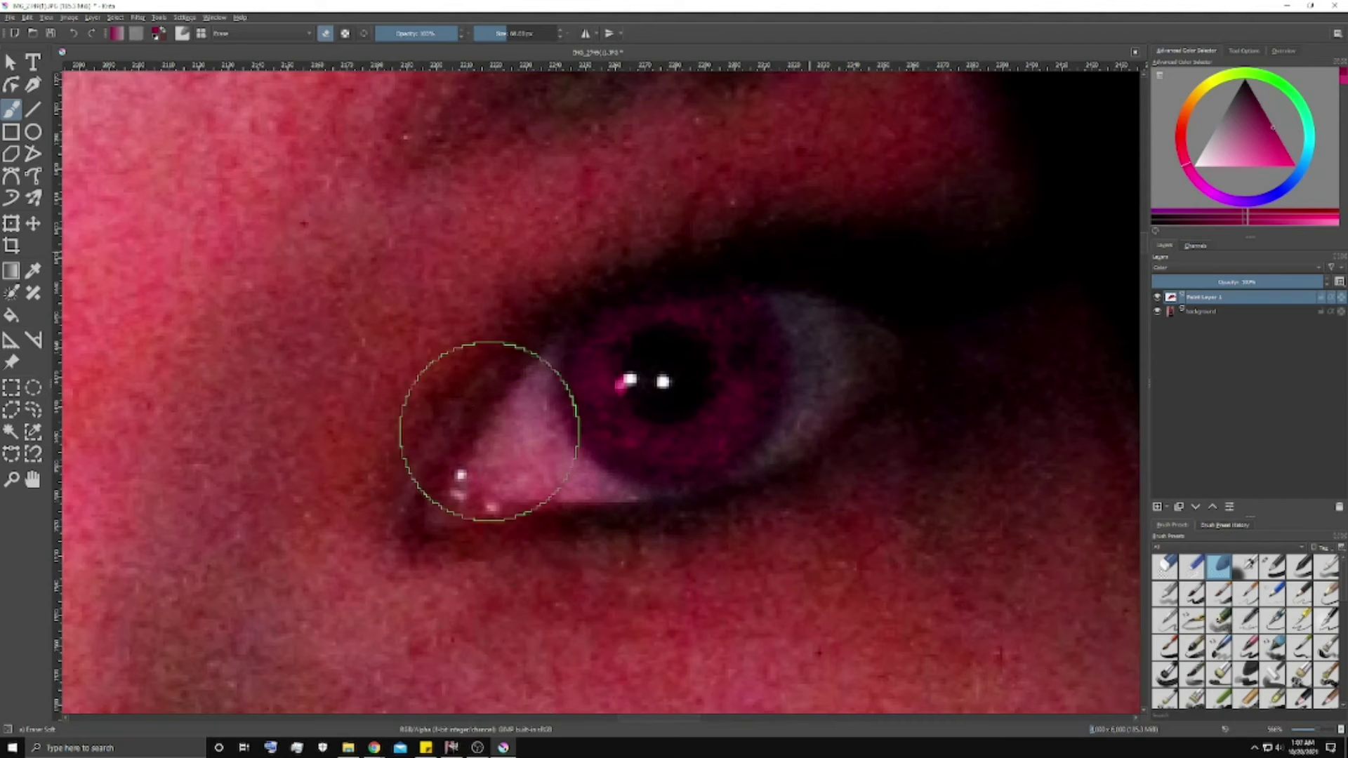
# Step: Zoom out to examine the recolored eye within the whole portrait
pyautogui.press('-')
pyautogui.press('-')
pyautogui.press('-')
pyautogui.press('-')
pyautogui.press('-')
pyautogui.press('-')
pyautogui.press('-')
pyautogui.press('-')
pyautogui.press('-')
pyautogui.press('-')
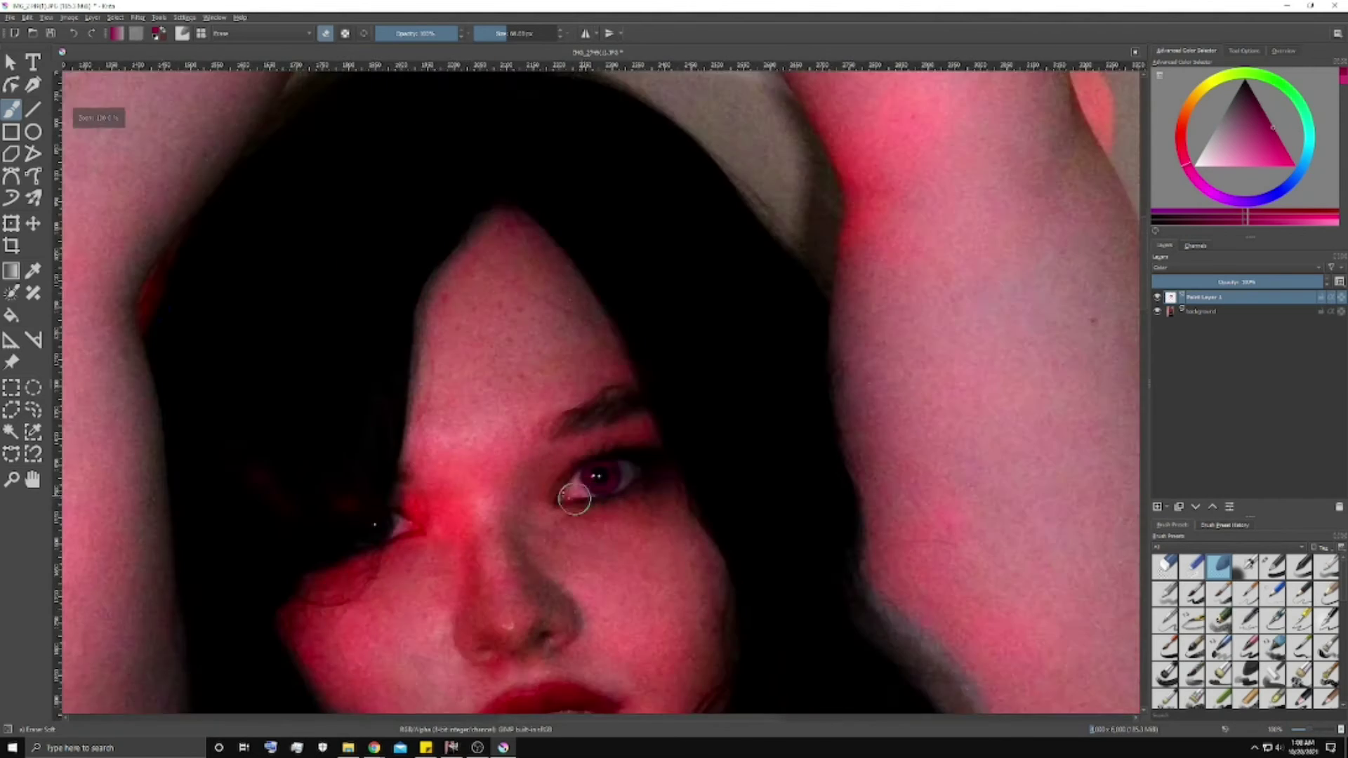
pyautogui.scroll(-3, 505, 422)
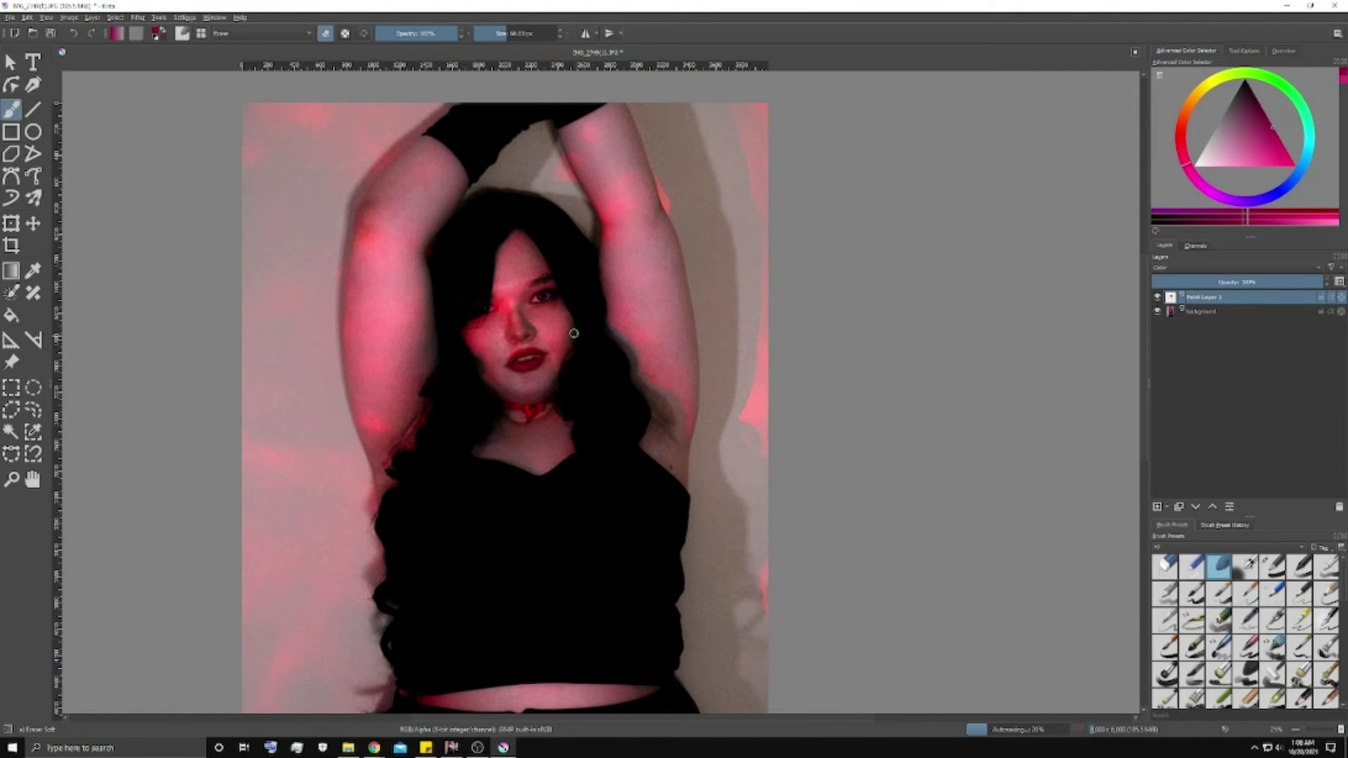
# Step: Add a second paint layer above the magenta color layer and set its blending mode to Overlay
pyautogui.scroll(5, 508, 324)
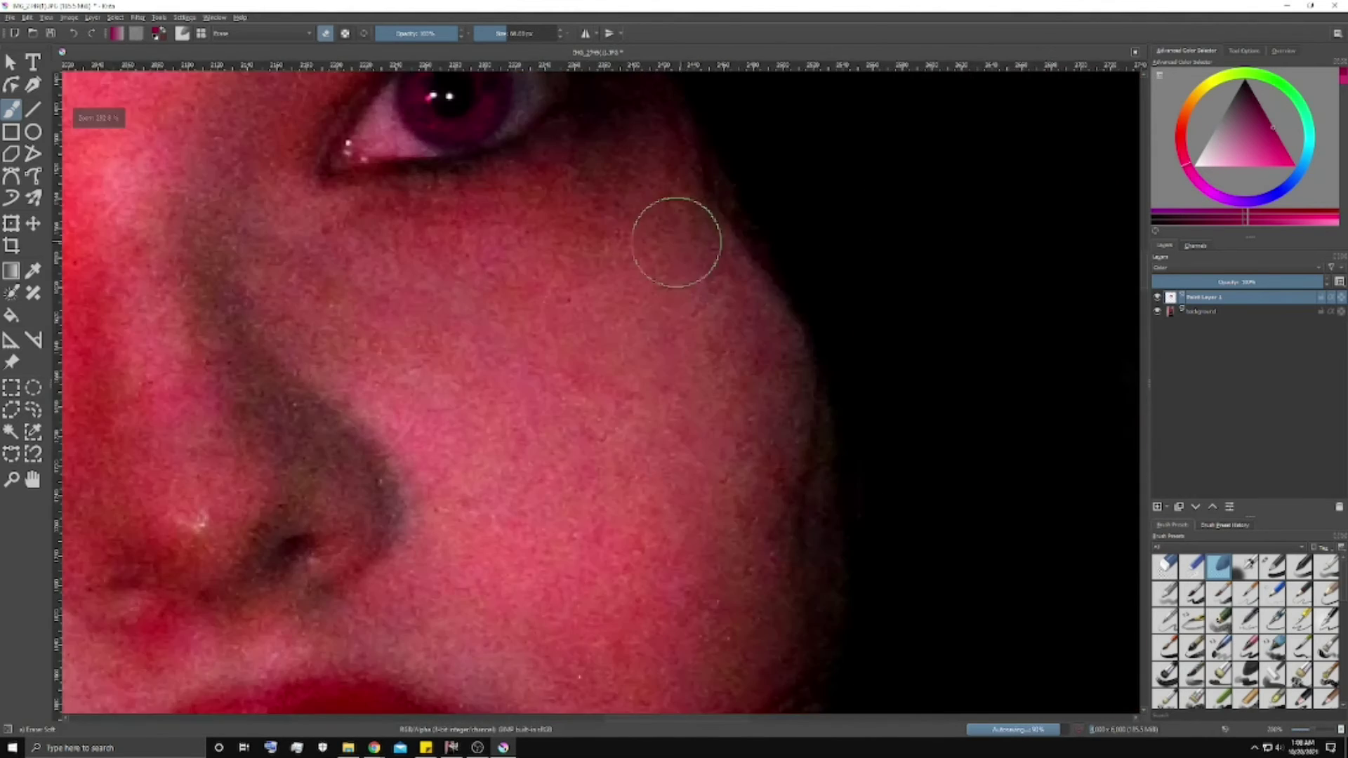
pyautogui.scroll(5, 513, 516)
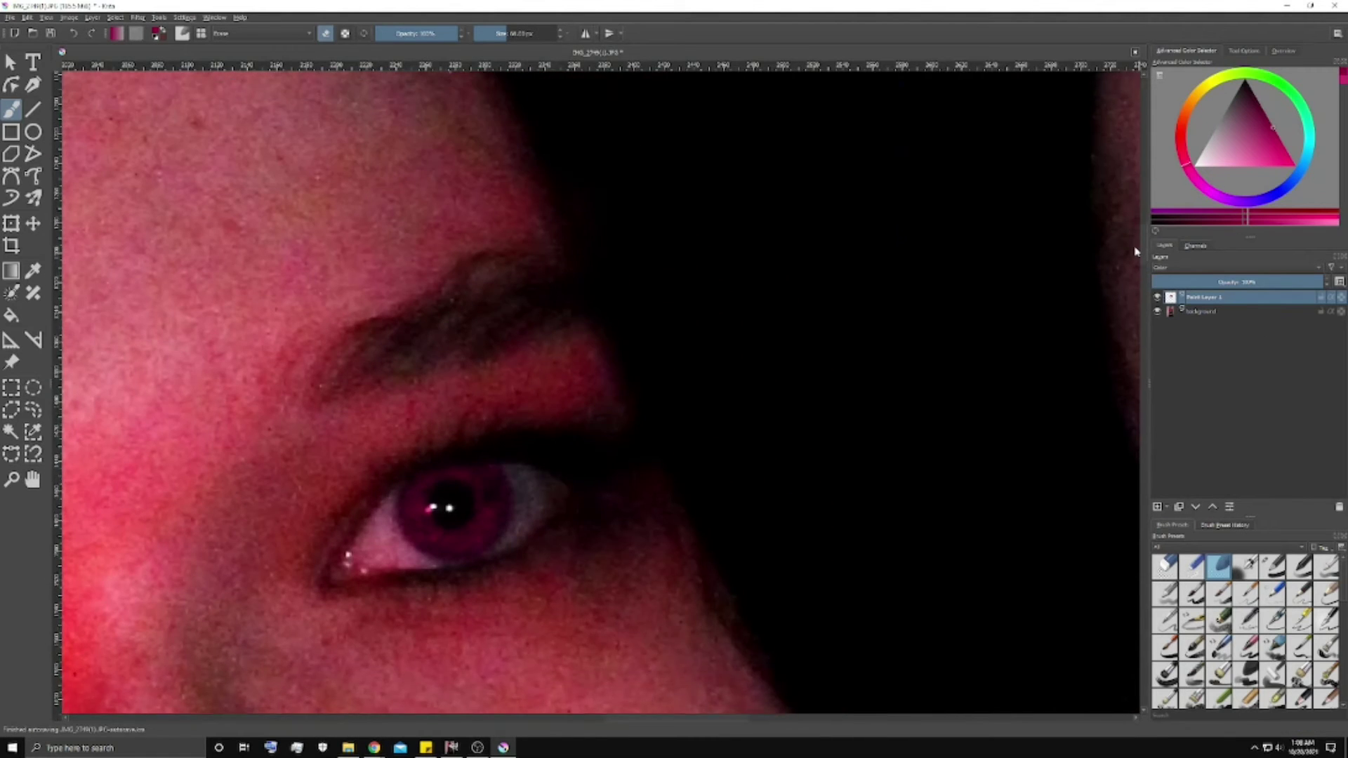
pyautogui.scroll(1, 432, 532)
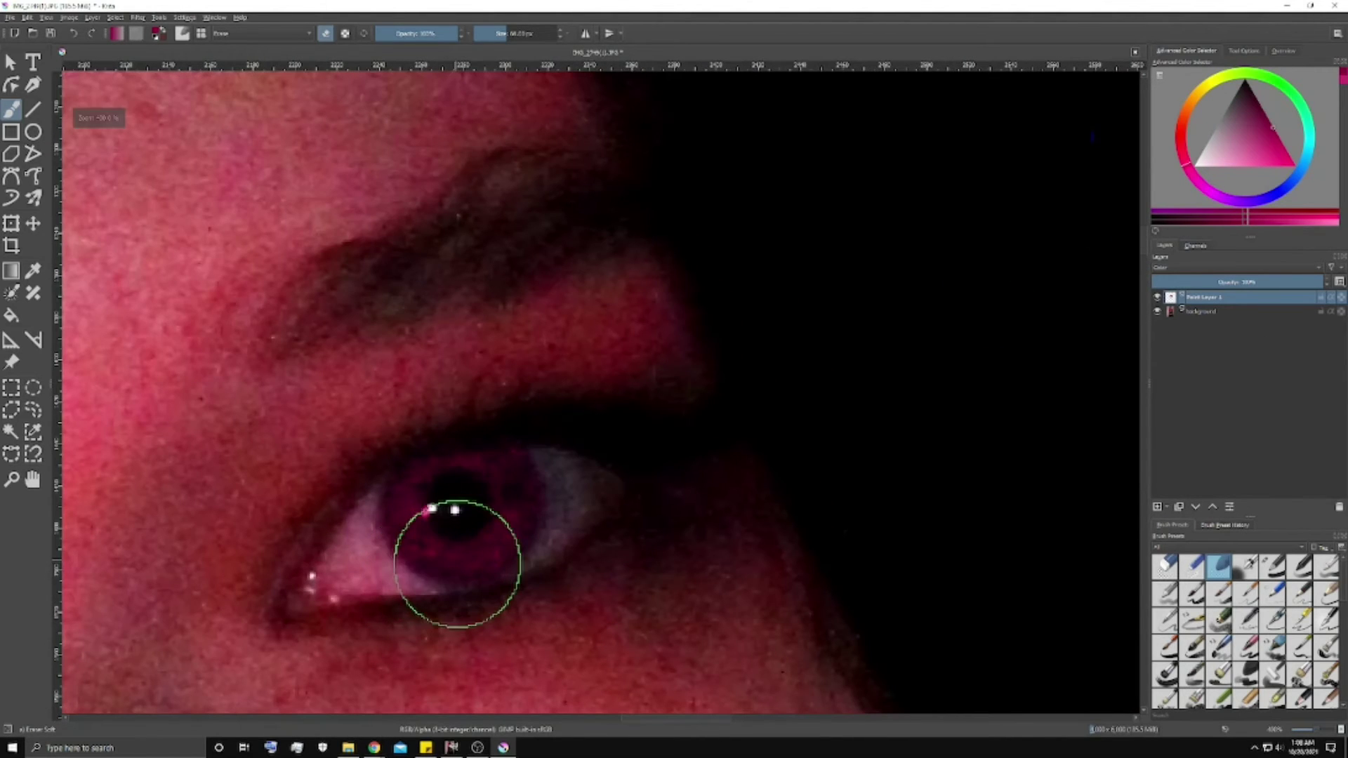
pyautogui.press('Insert')
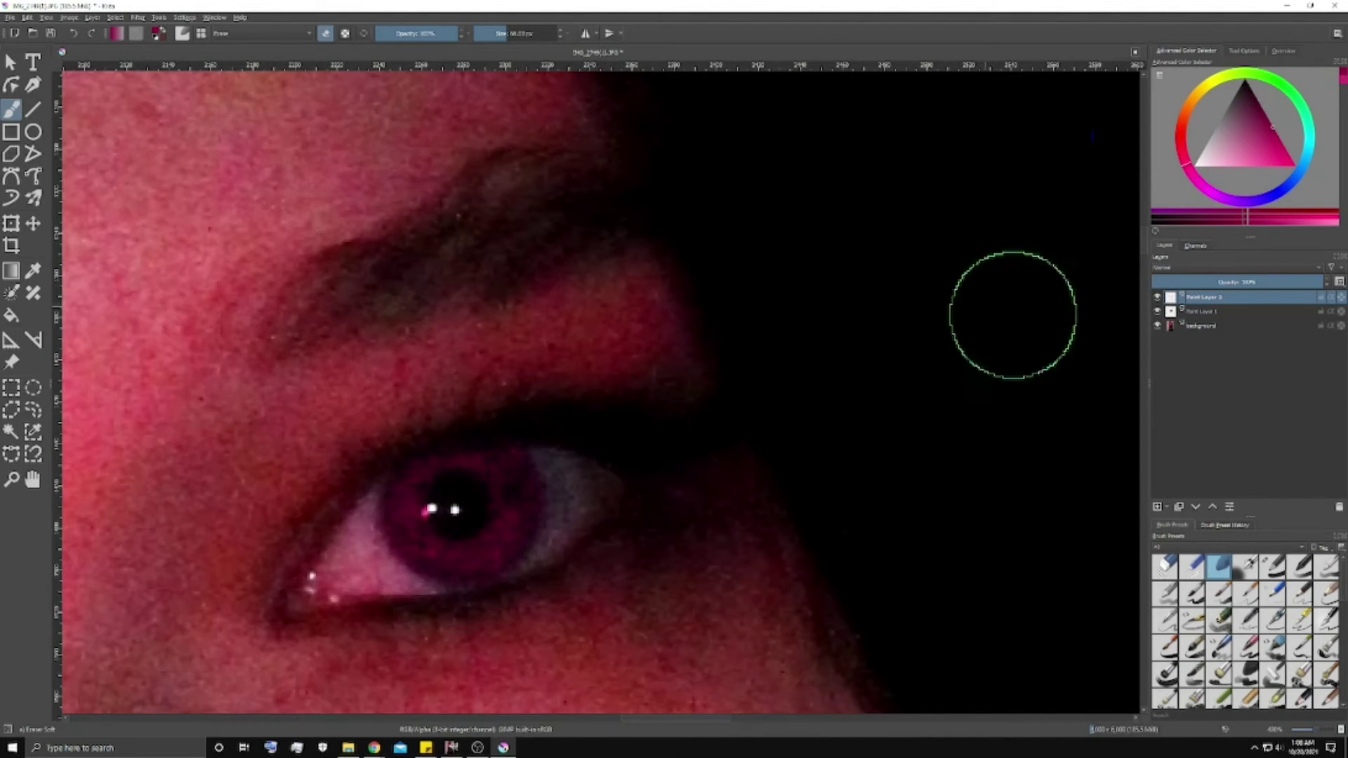
pyautogui.rightClick(1189, 304)
pyautogui.click(1197, 309)
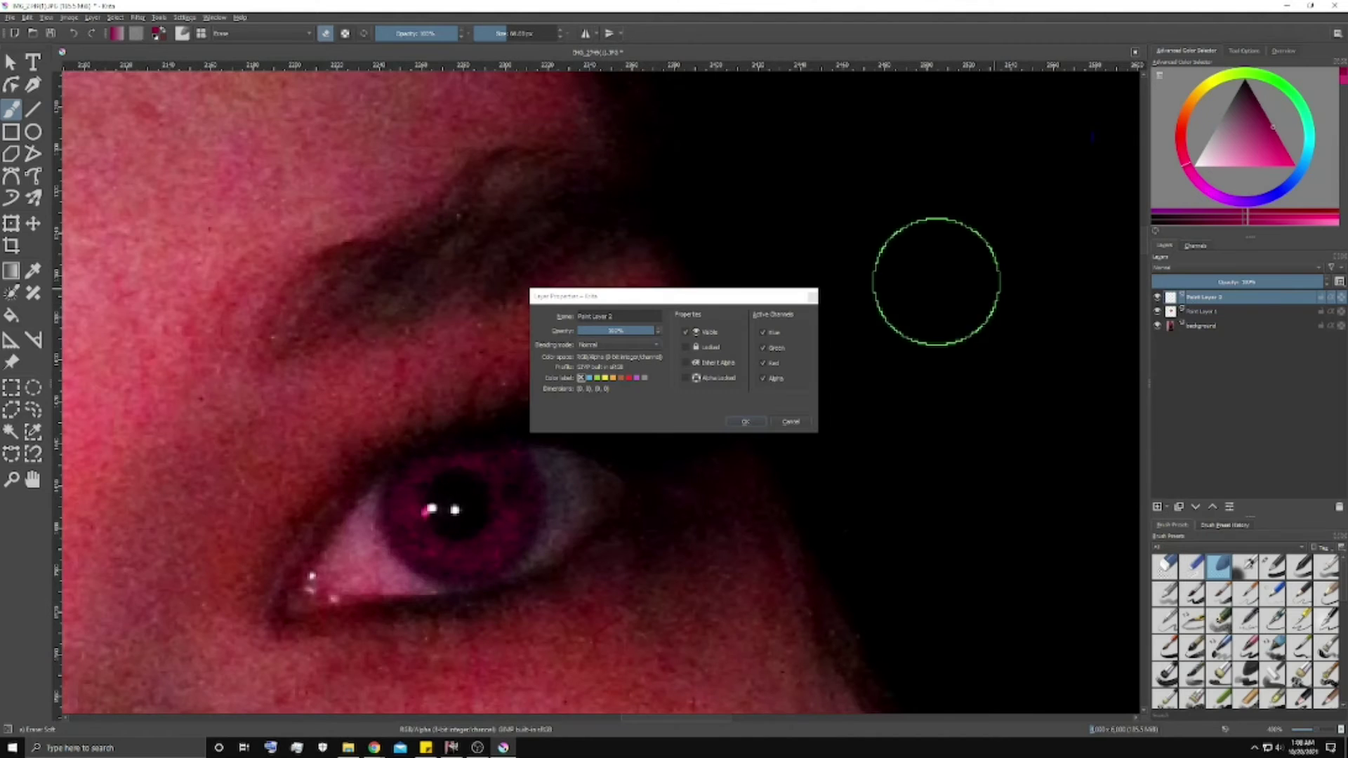
pyautogui.click(650, 345)
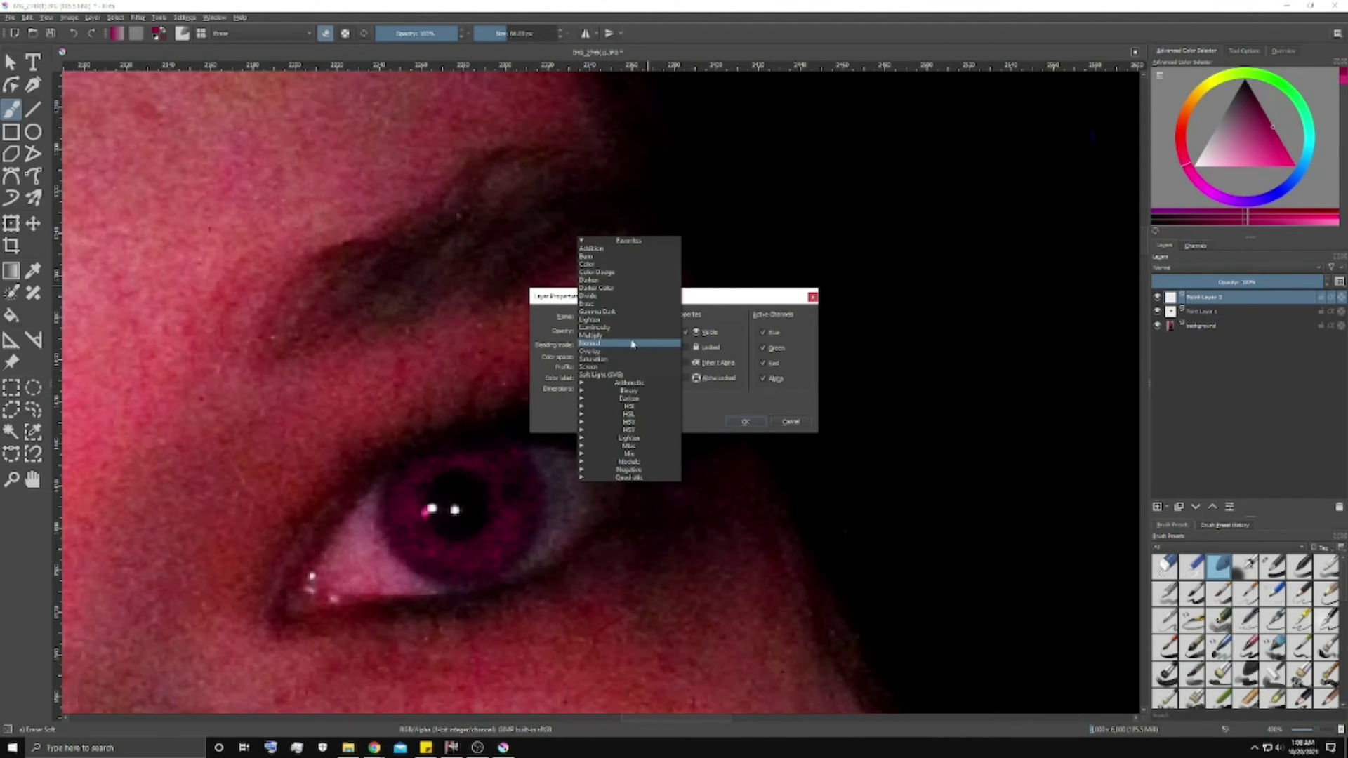
pyautogui.click(630, 351)
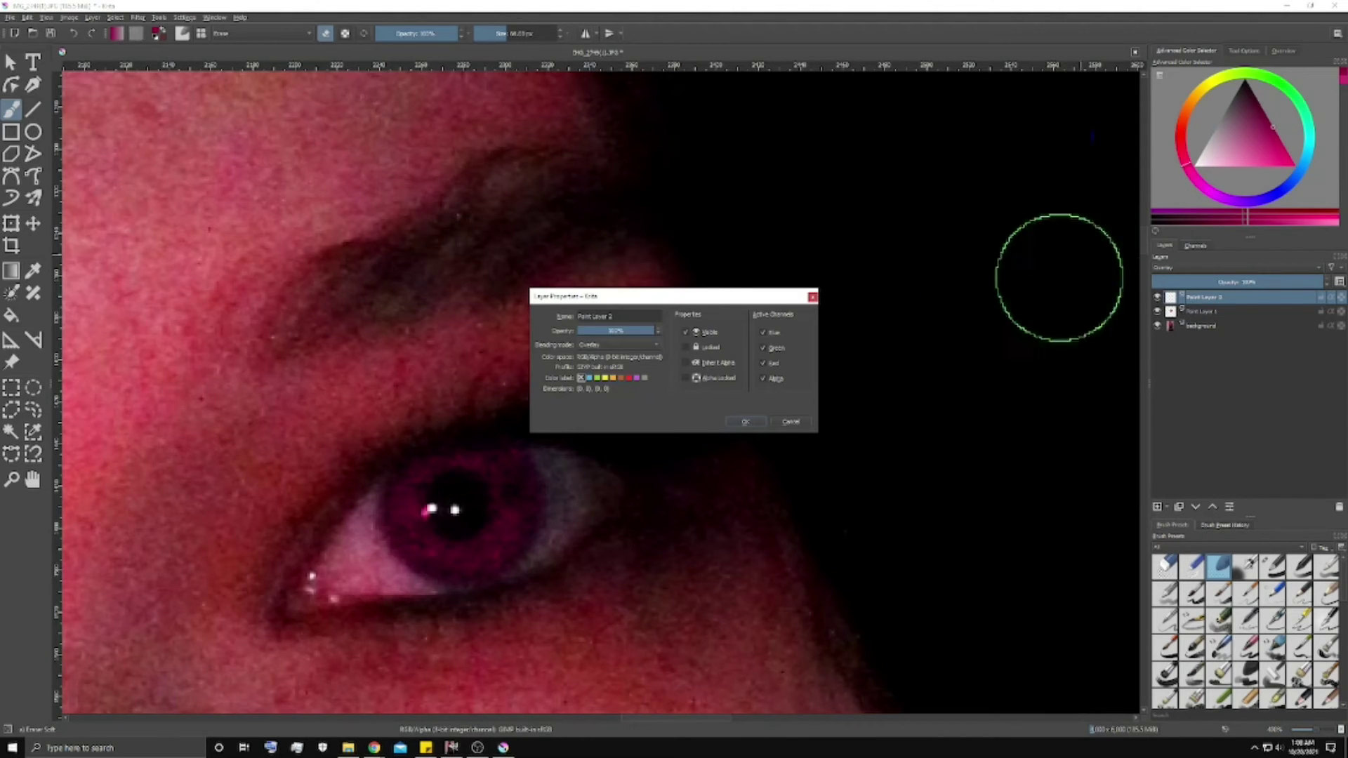
pyautogui.click(754, 422)
# Step: Brighten the iris on the Overlay layer with a reduced white soft airbrush and clear the pupil area with the soft eraser
pyautogui.click(1213, 157)
pyautogui.click(1246, 566)
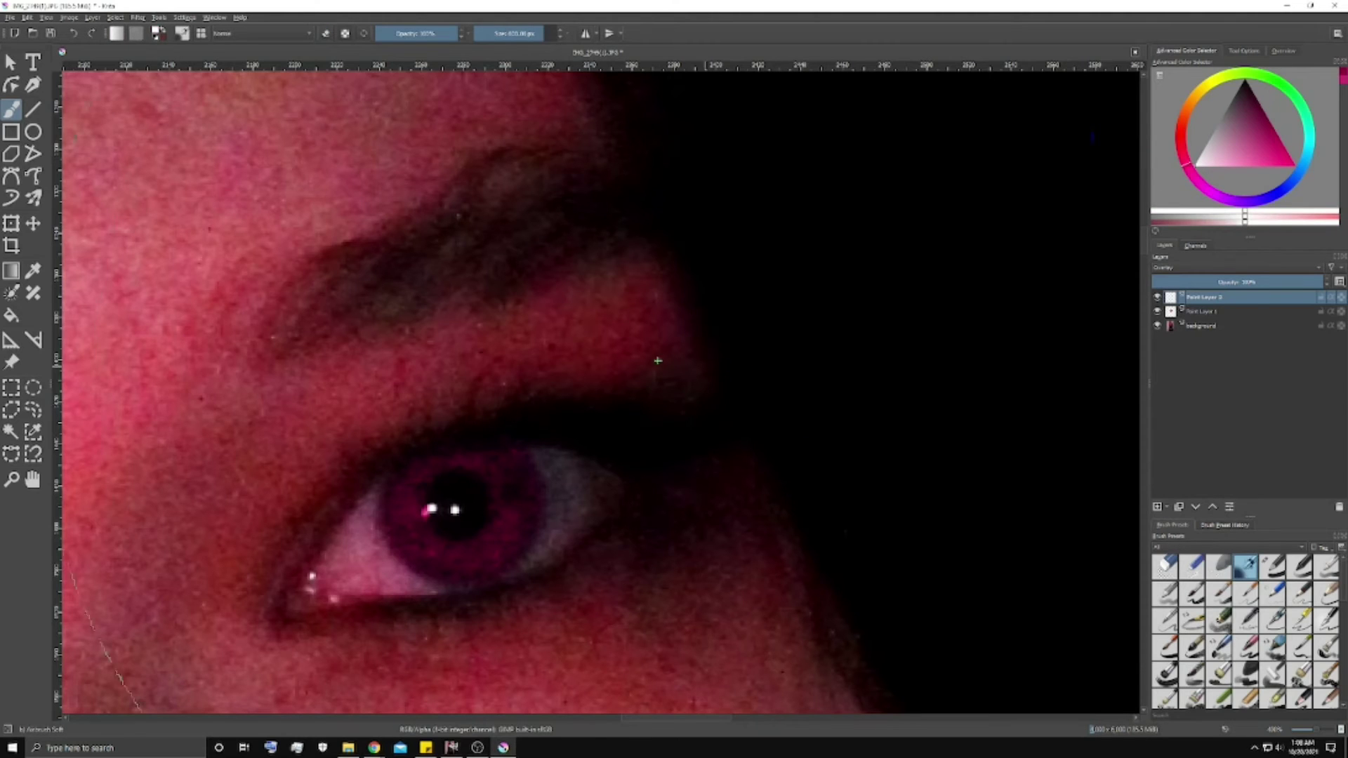
pyautogui.moveTo(515, 33); pyautogui.dragTo(506, 33)
pyautogui.moveTo(458, 497); pyautogui.dragTo(460, 500)
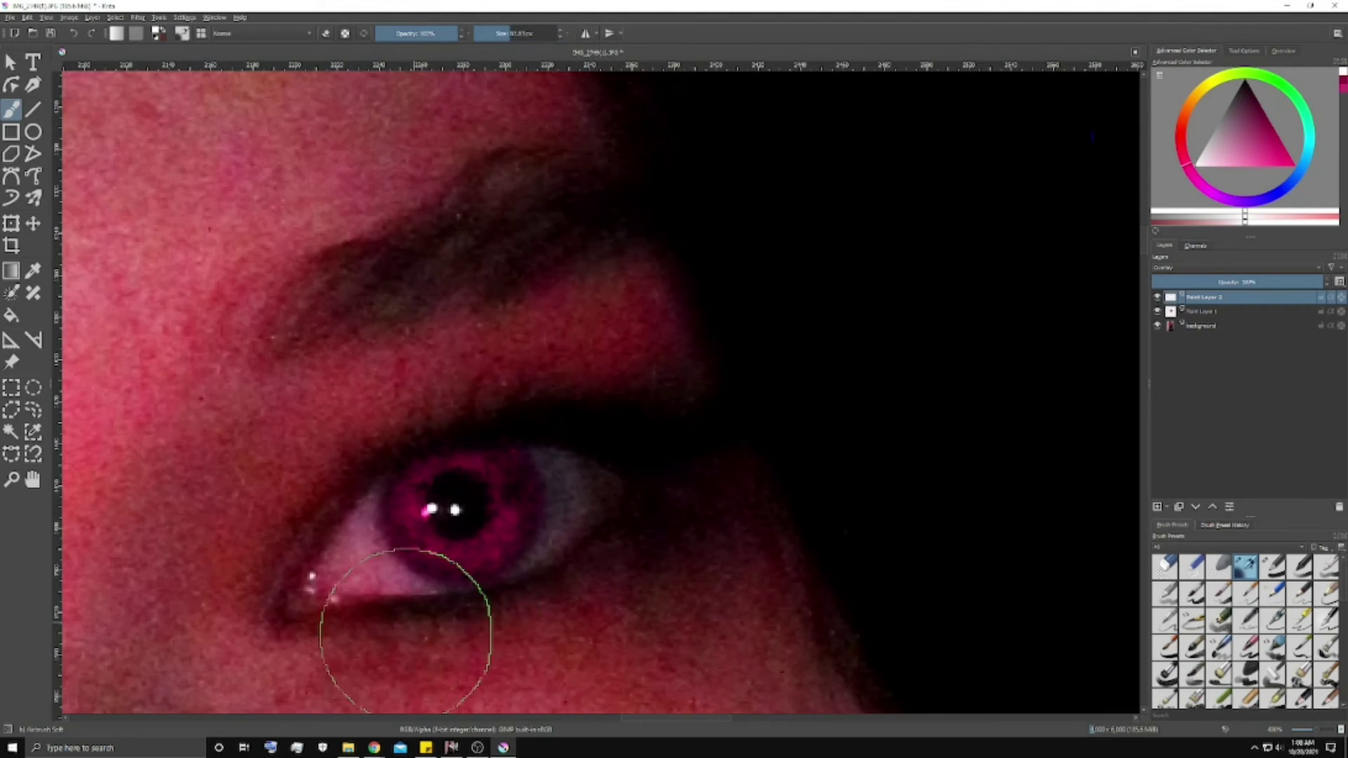
pyautogui.press('/')
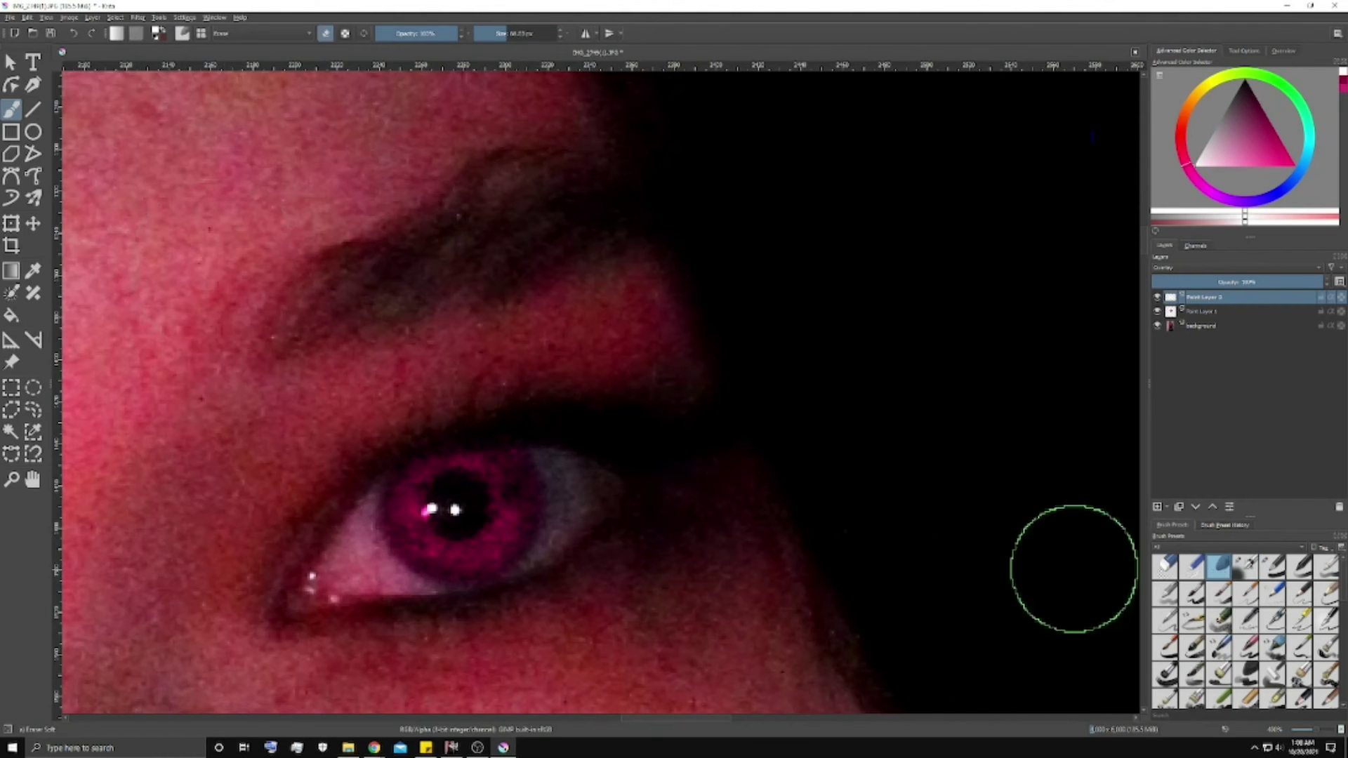
pyautogui.moveTo(458, 497); pyautogui.dragTo(466, 499)
# Step: Zoom out to the whole portrait and compare the recolored eye between the GIMP and Krita versions
pyautogui.moveTo(491, 688); pyautogui.dragTo(997, 688)
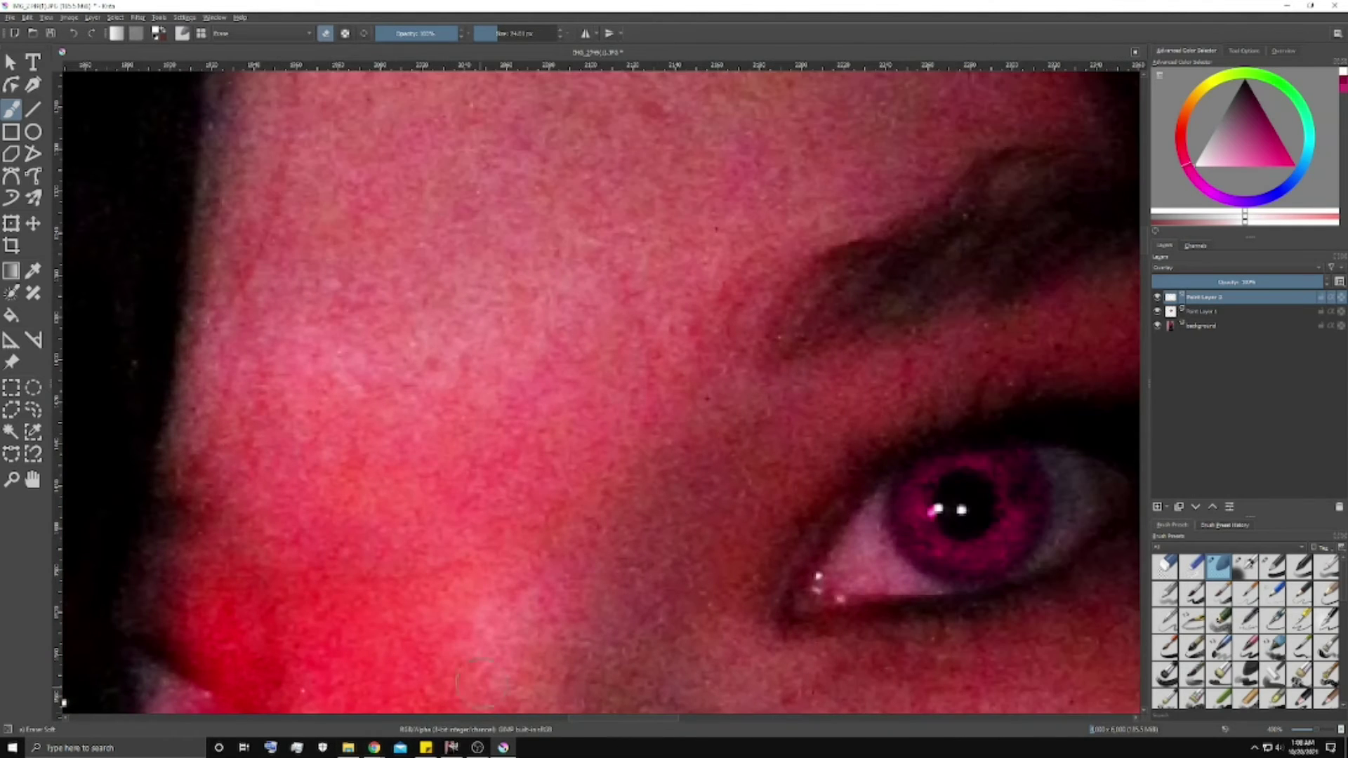
pyautogui.scroll(-8, 537, 618)
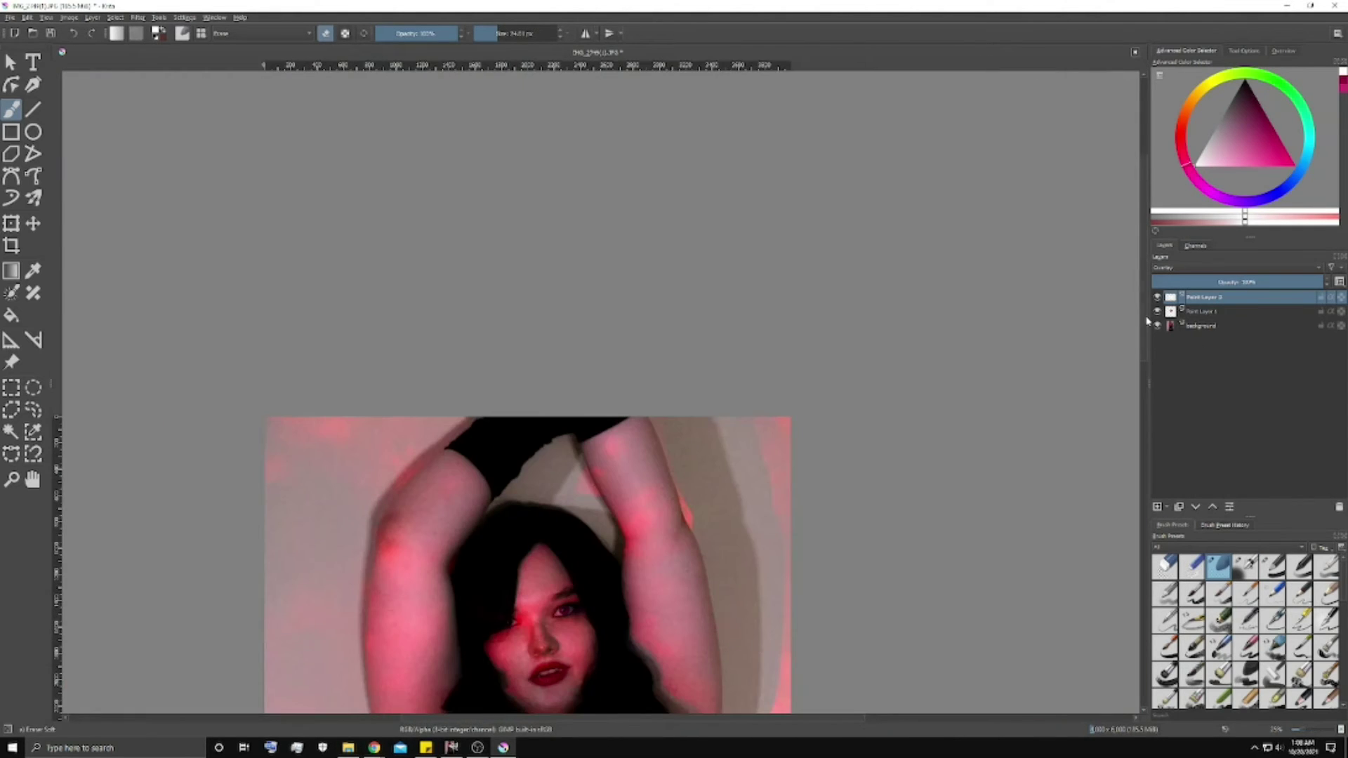
pyautogui.scroll(-4, 1145, 323)
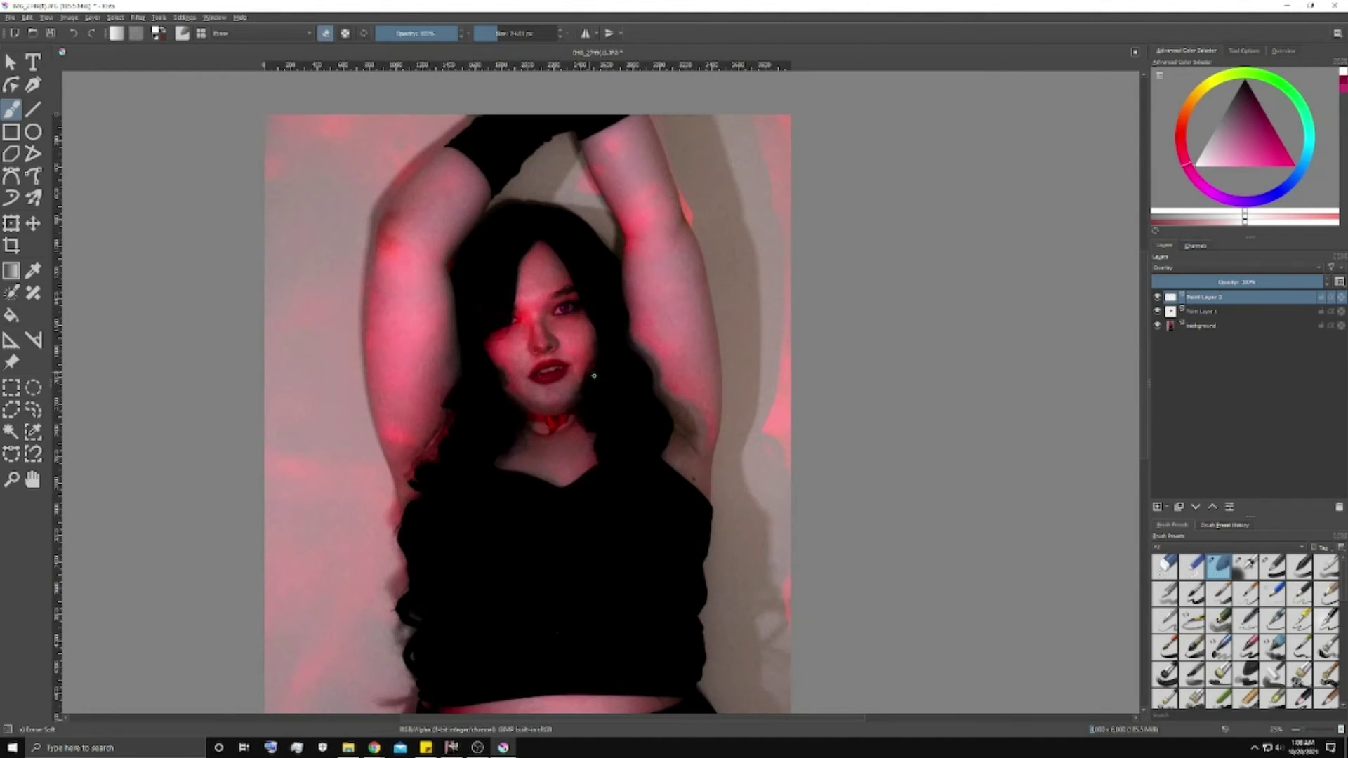
pyautogui.click(452, 747)
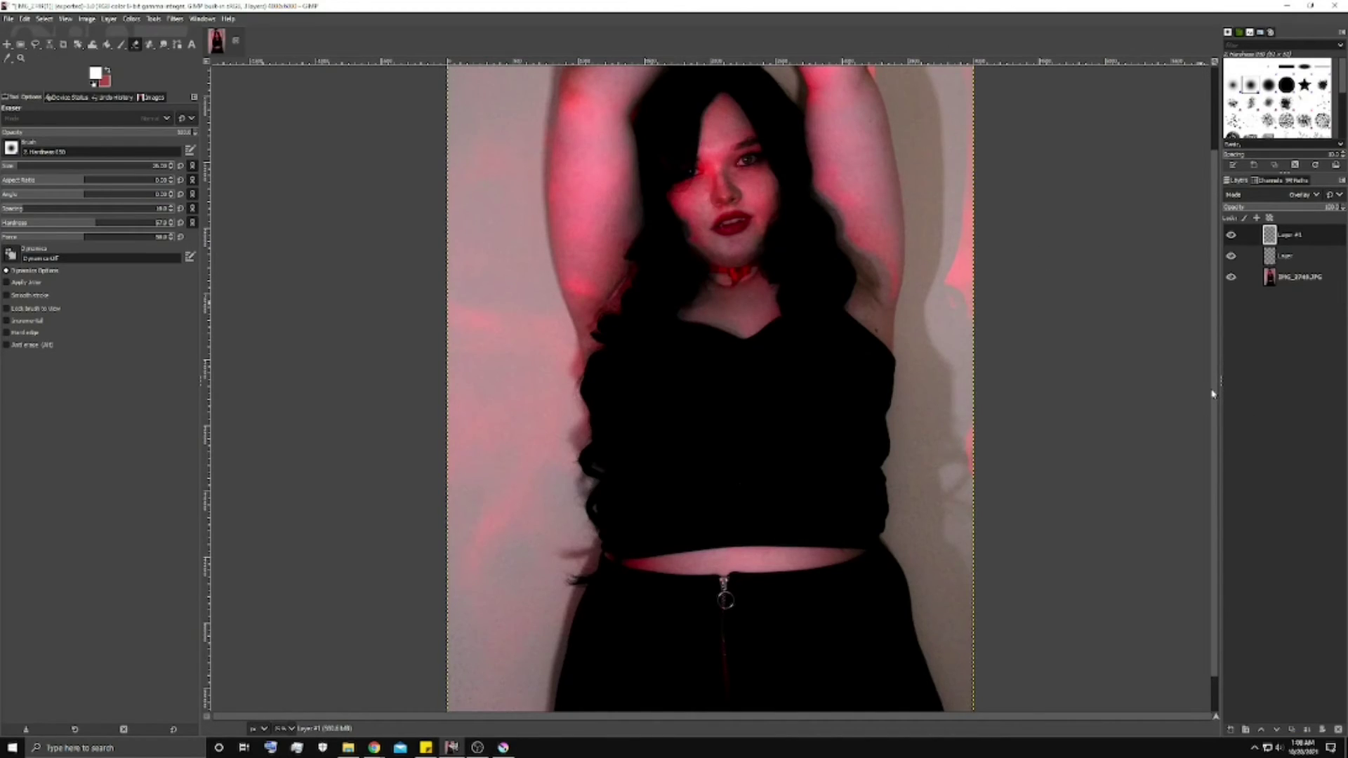
pyautogui.scroll(2, 1213, 397)
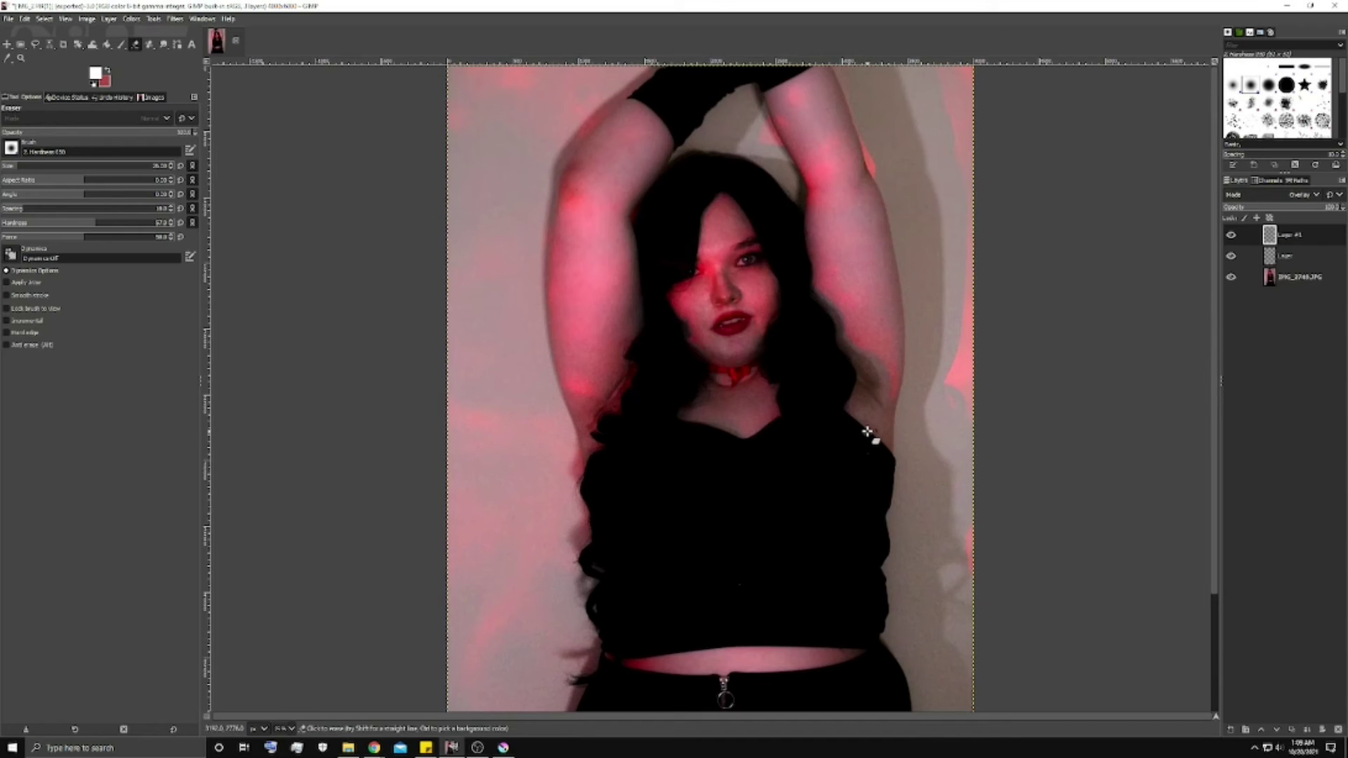
pyautogui.click(505, 749)
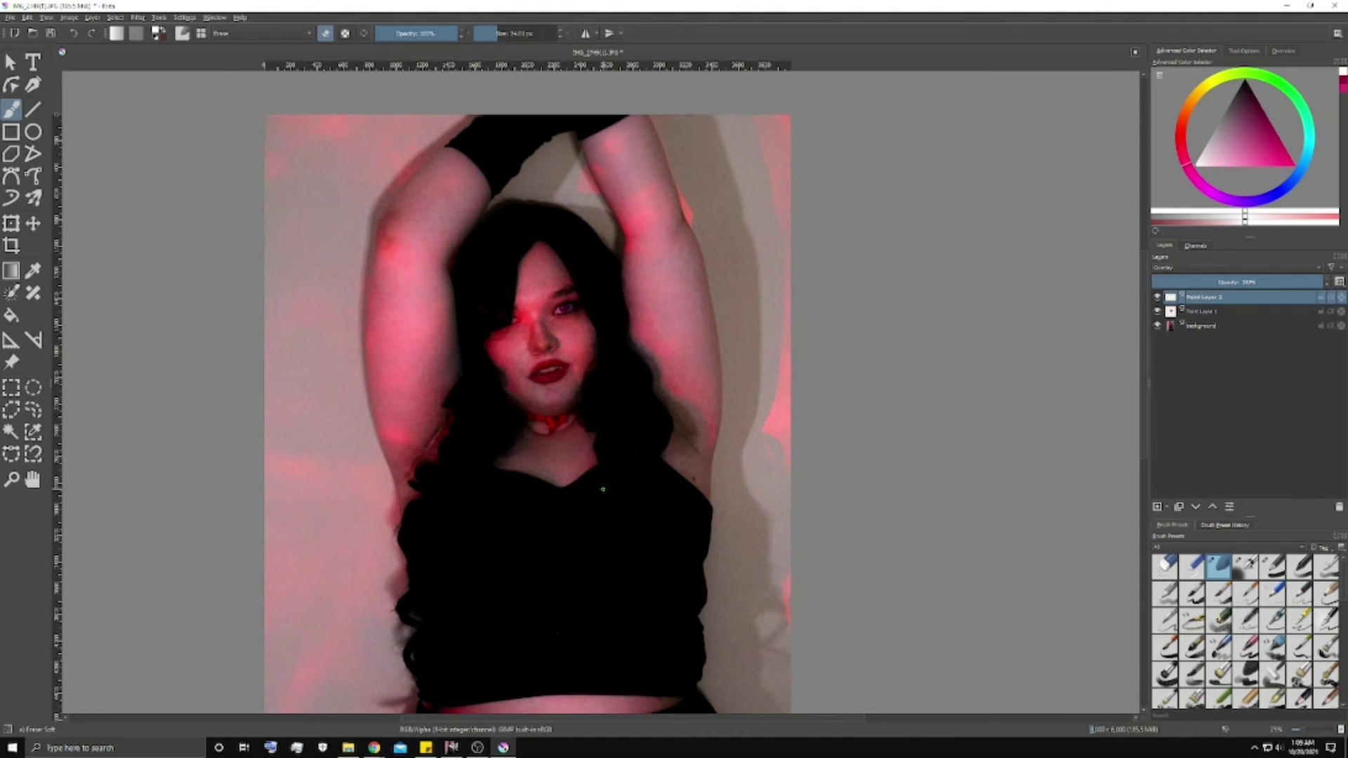
pyautogui.click(451, 747)
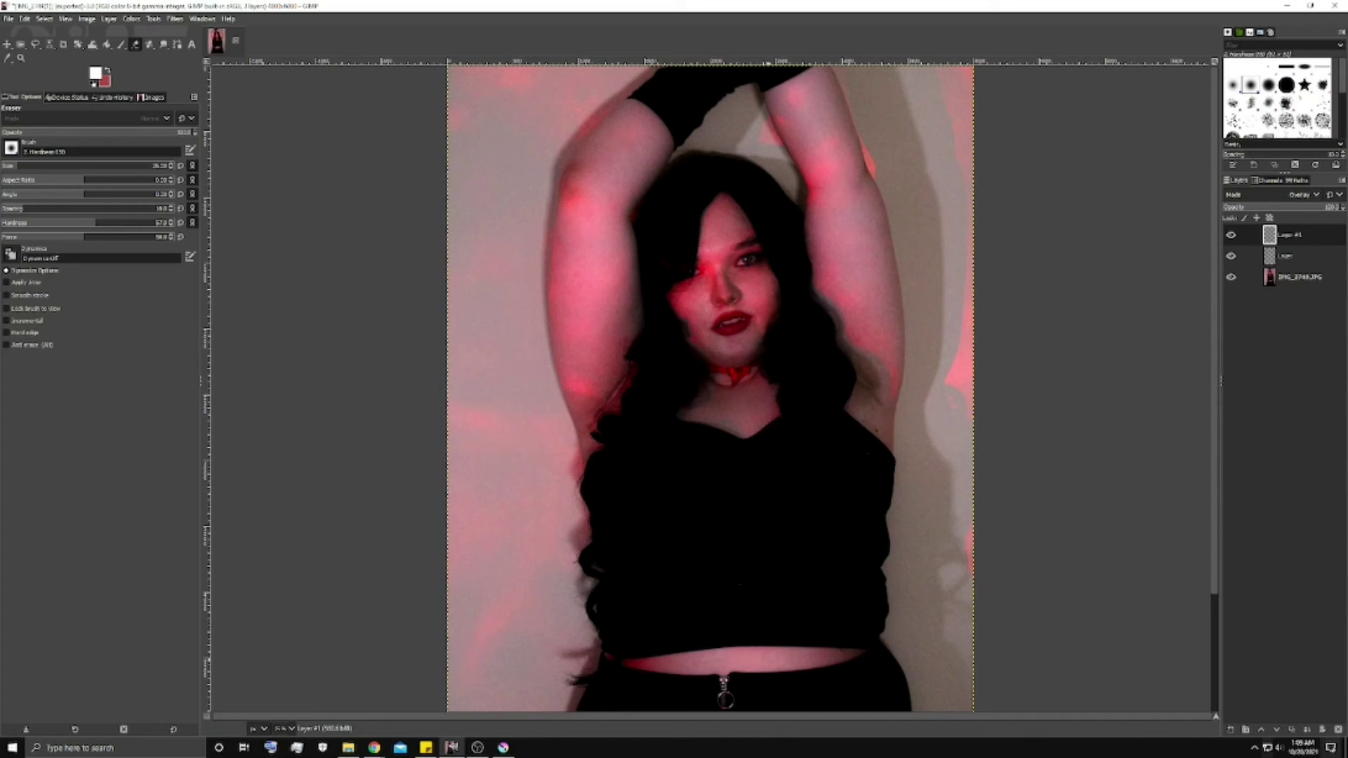
pyautogui.click(504, 747)
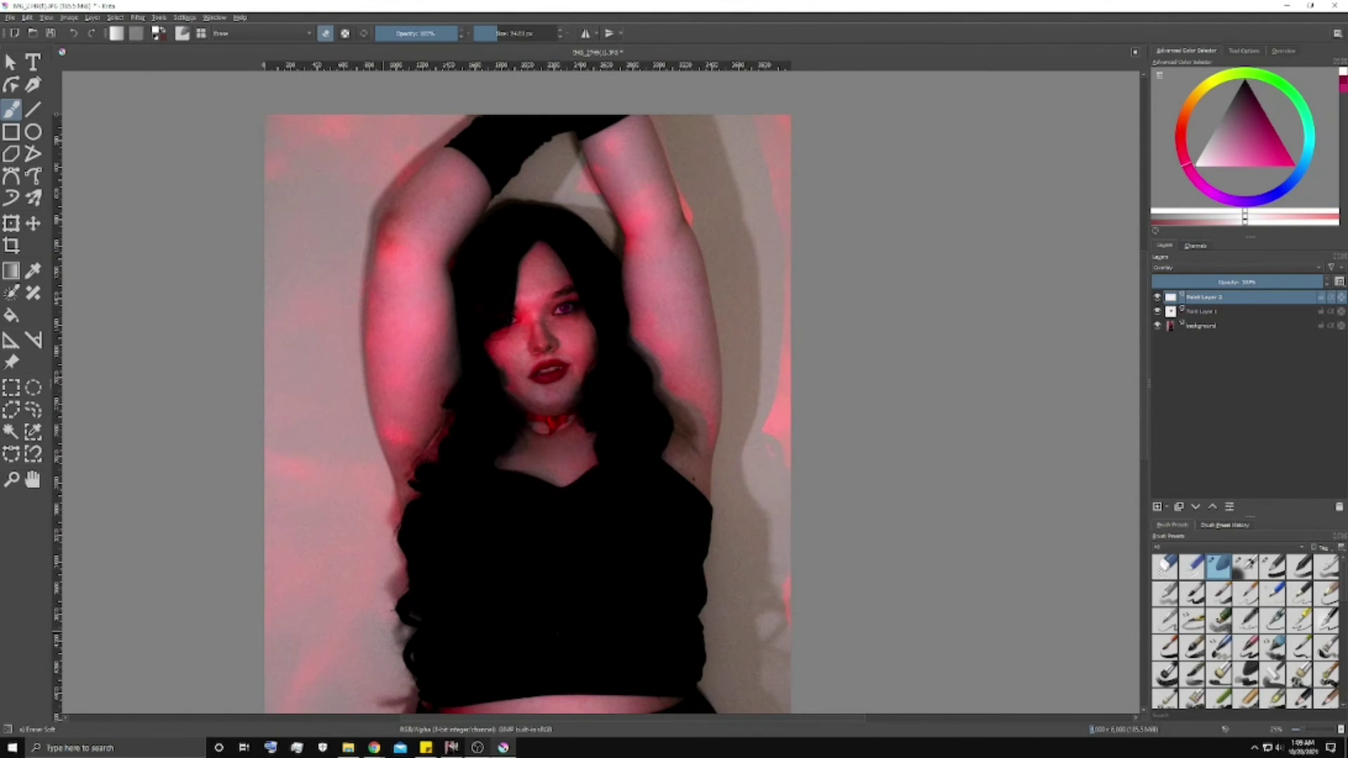
# Step: Bring the second portrait photo into Krita from the file explorer and open it as a new document
pyautogui.moveTo(478, 747)
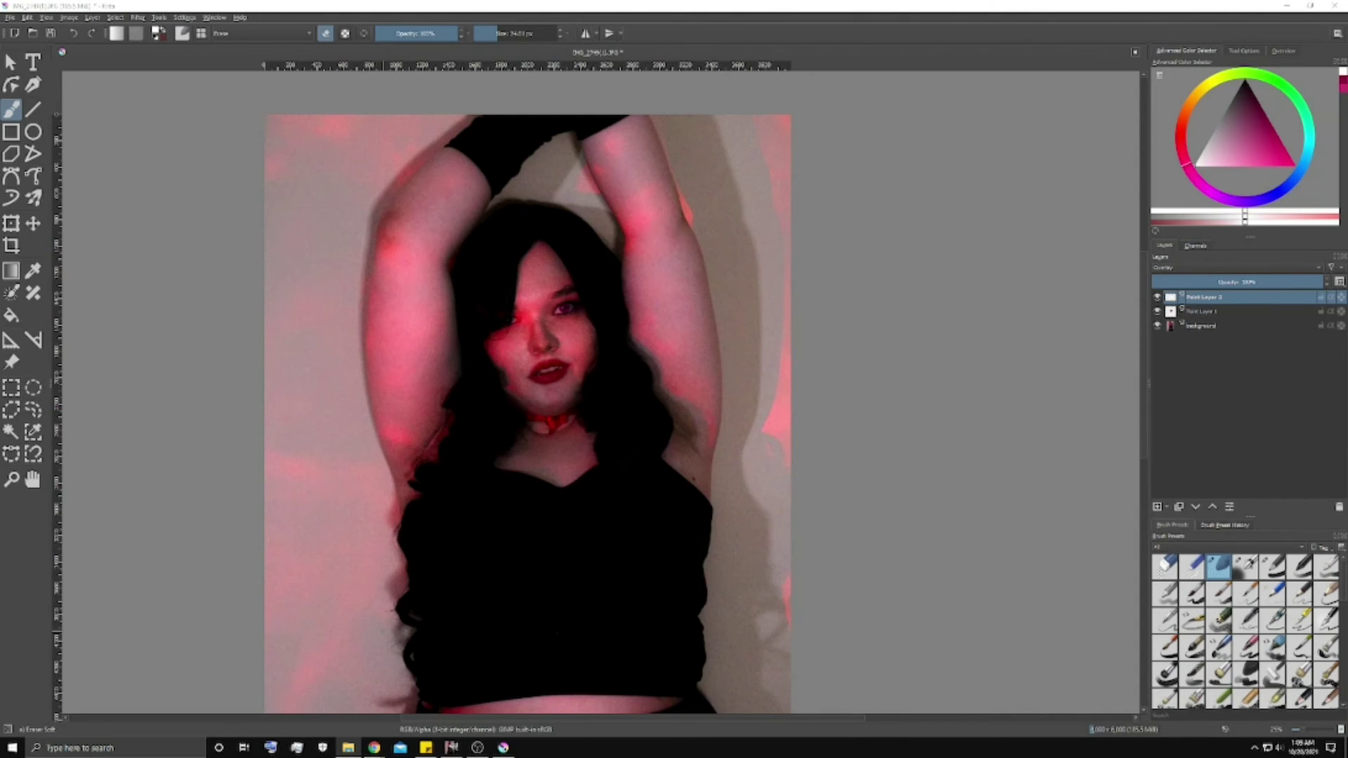
pyautogui.moveTo(786, 361); pyautogui.dragTo(757, 360)
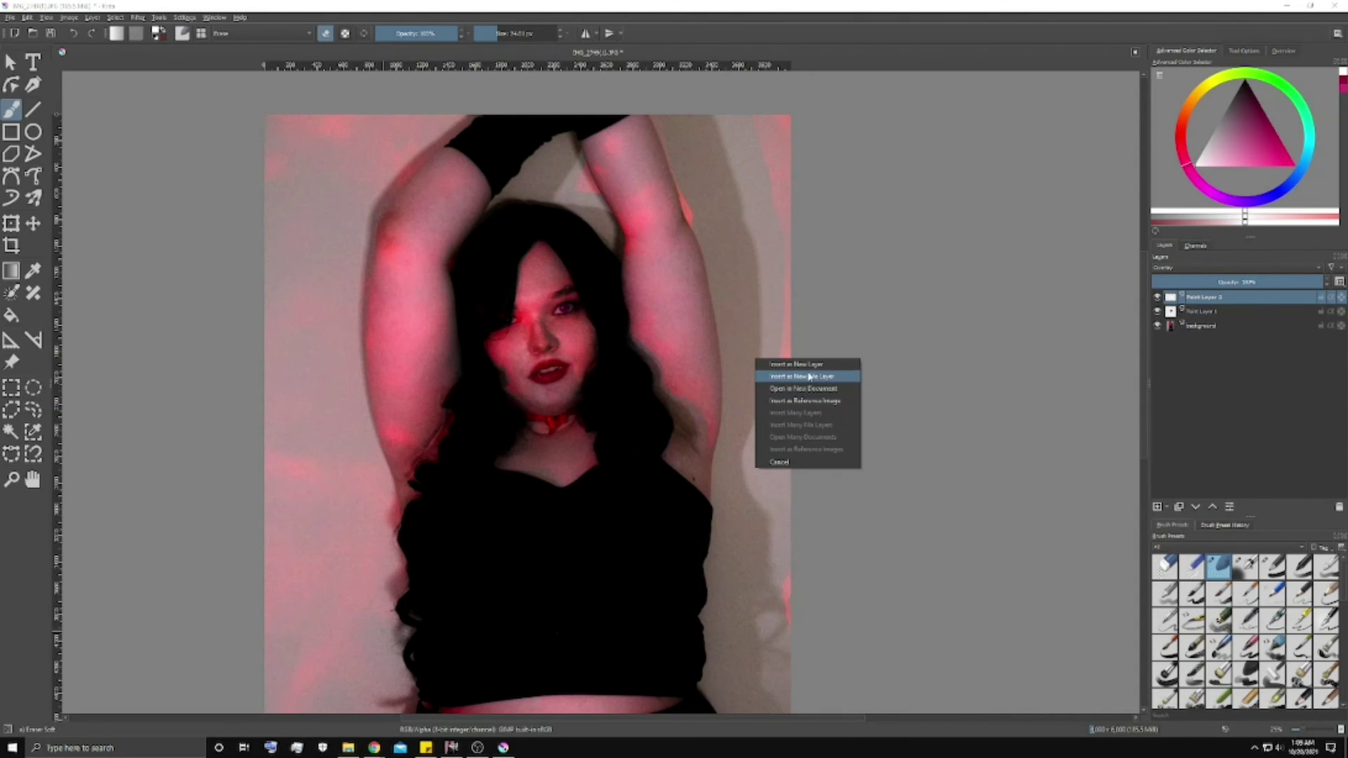
pyautogui.click(826, 390)
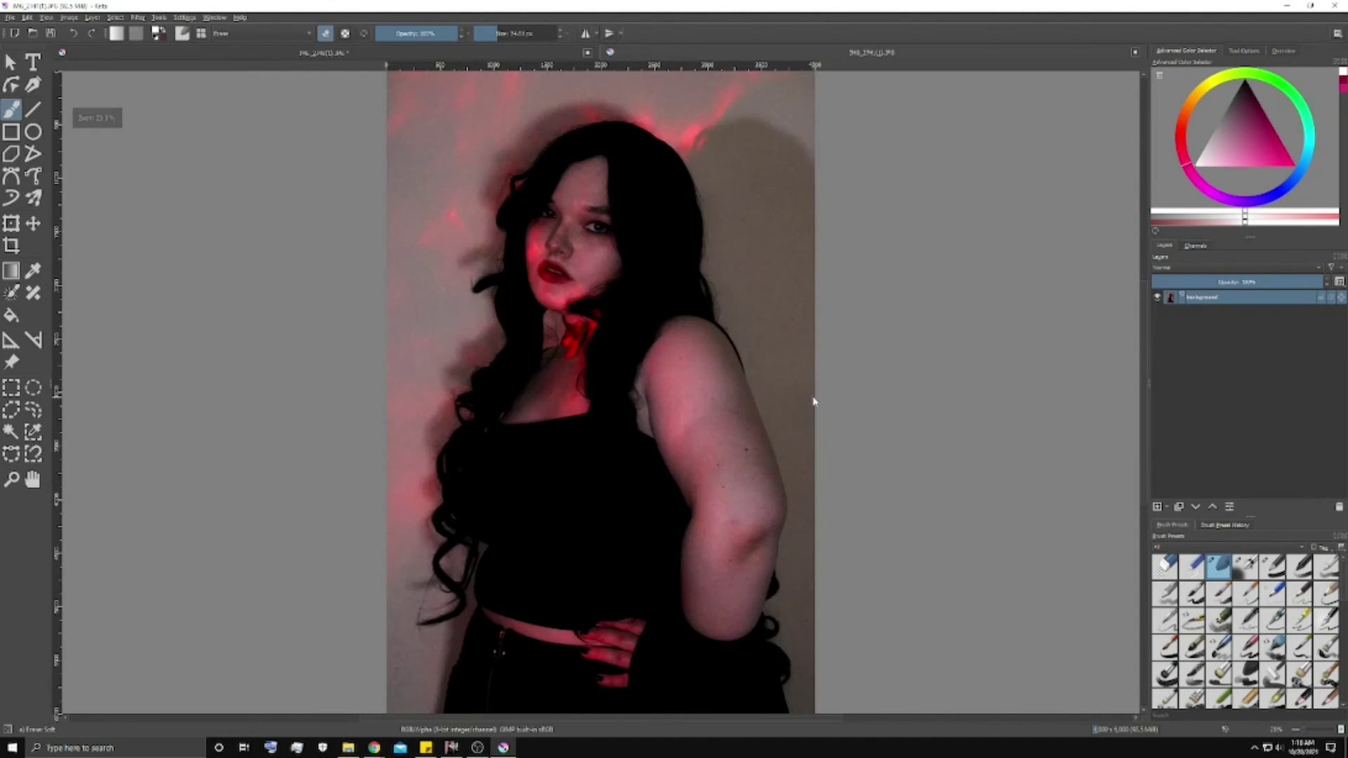
# Step: Add a paint layer above the second portrait's background and set its blending mode to Color
pyautogui.scroll(7, 595, 241)
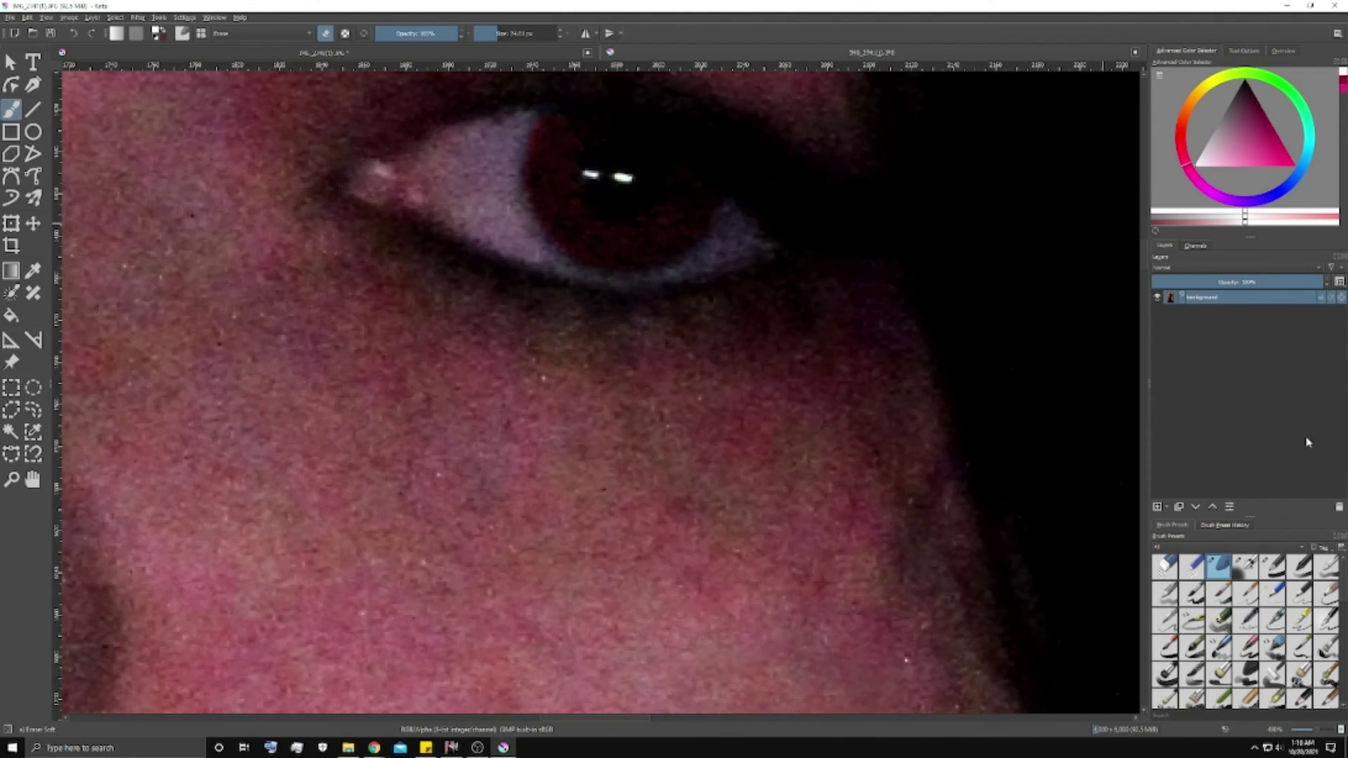
pyautogui.moveTo(1146, 266); pyautogui.dragTo(1146, 262)
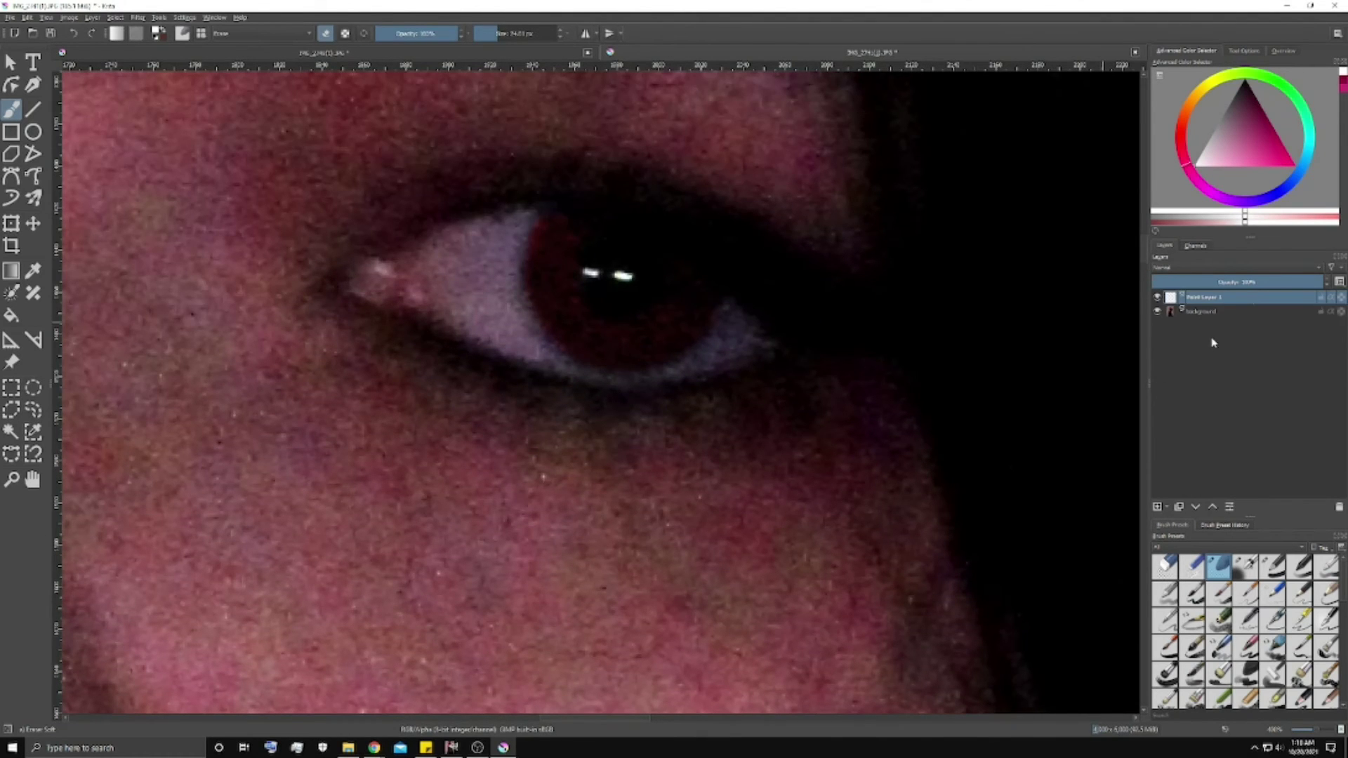
pyautogui.rightClick(1237, 295)
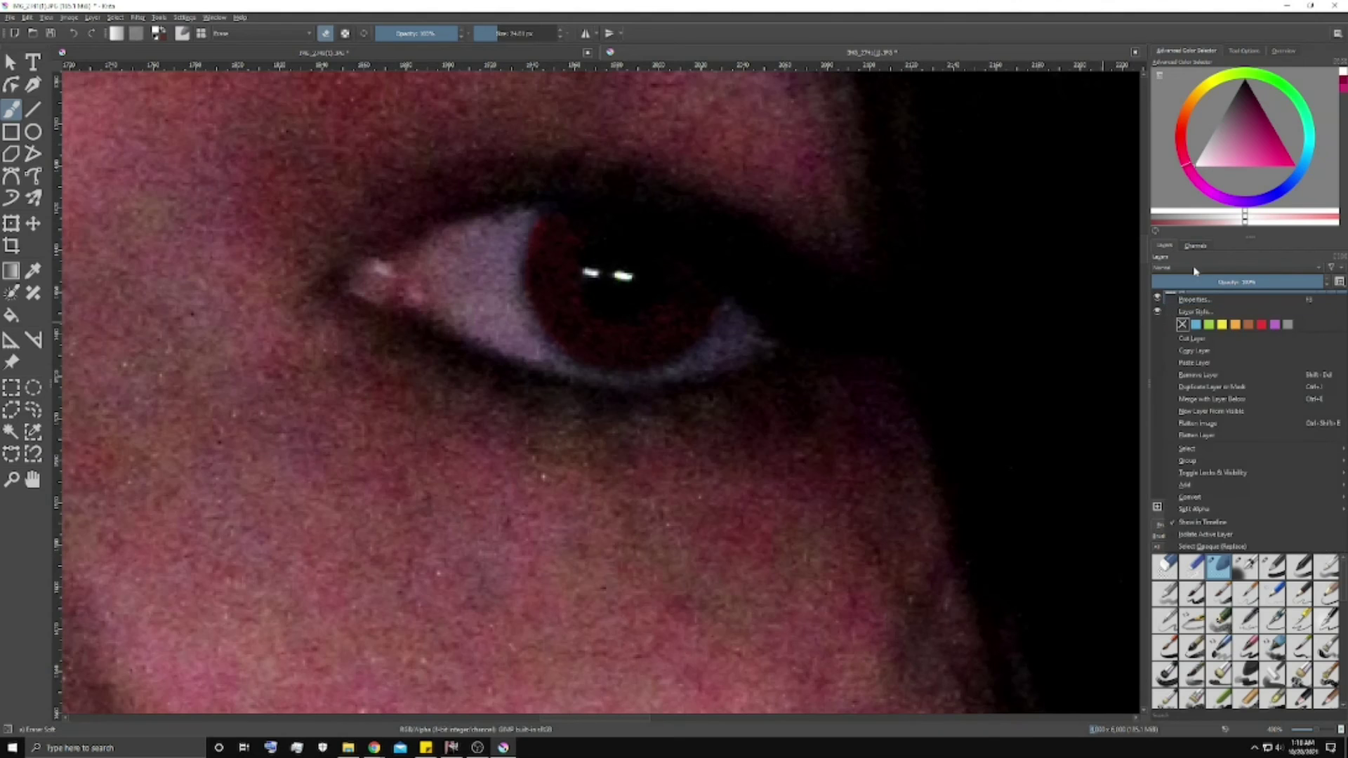
pyautogui.click(1198, 300)
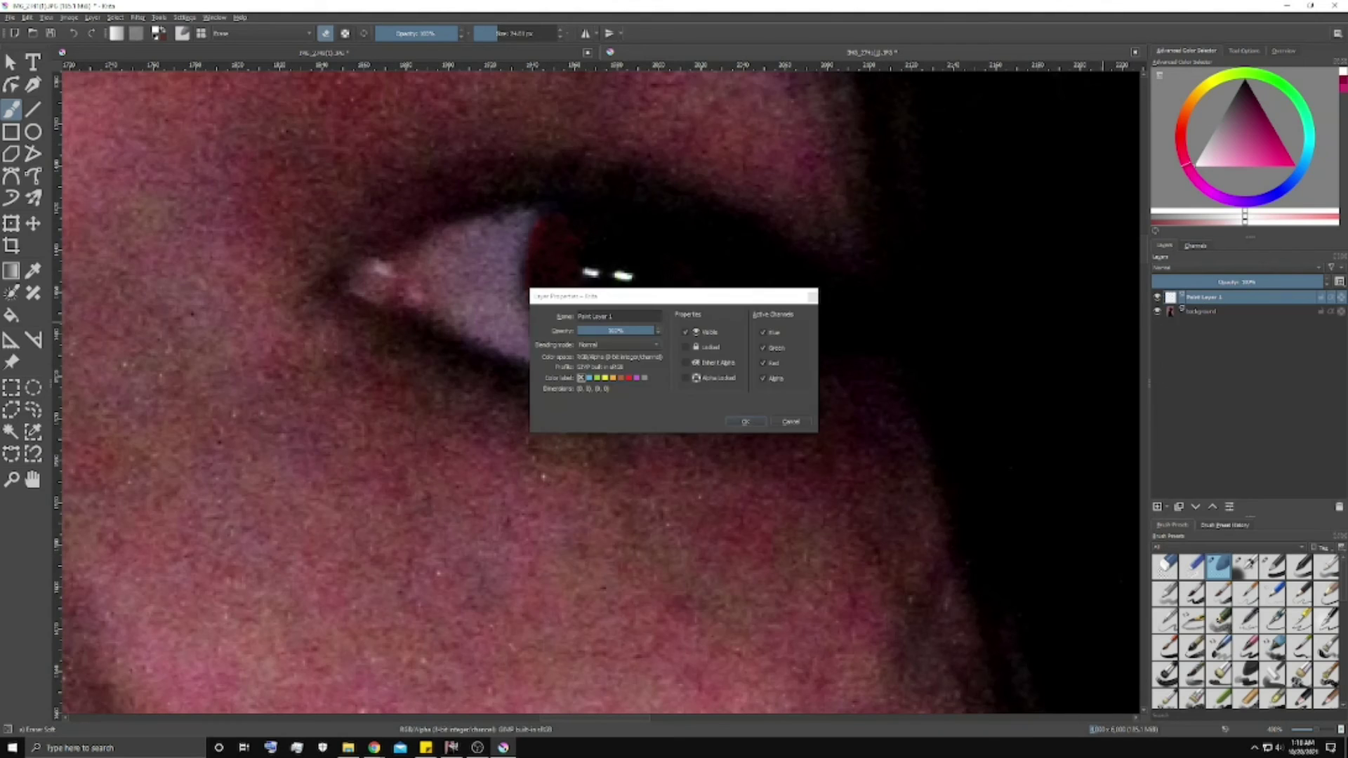
pyautogui.click(641, 345)
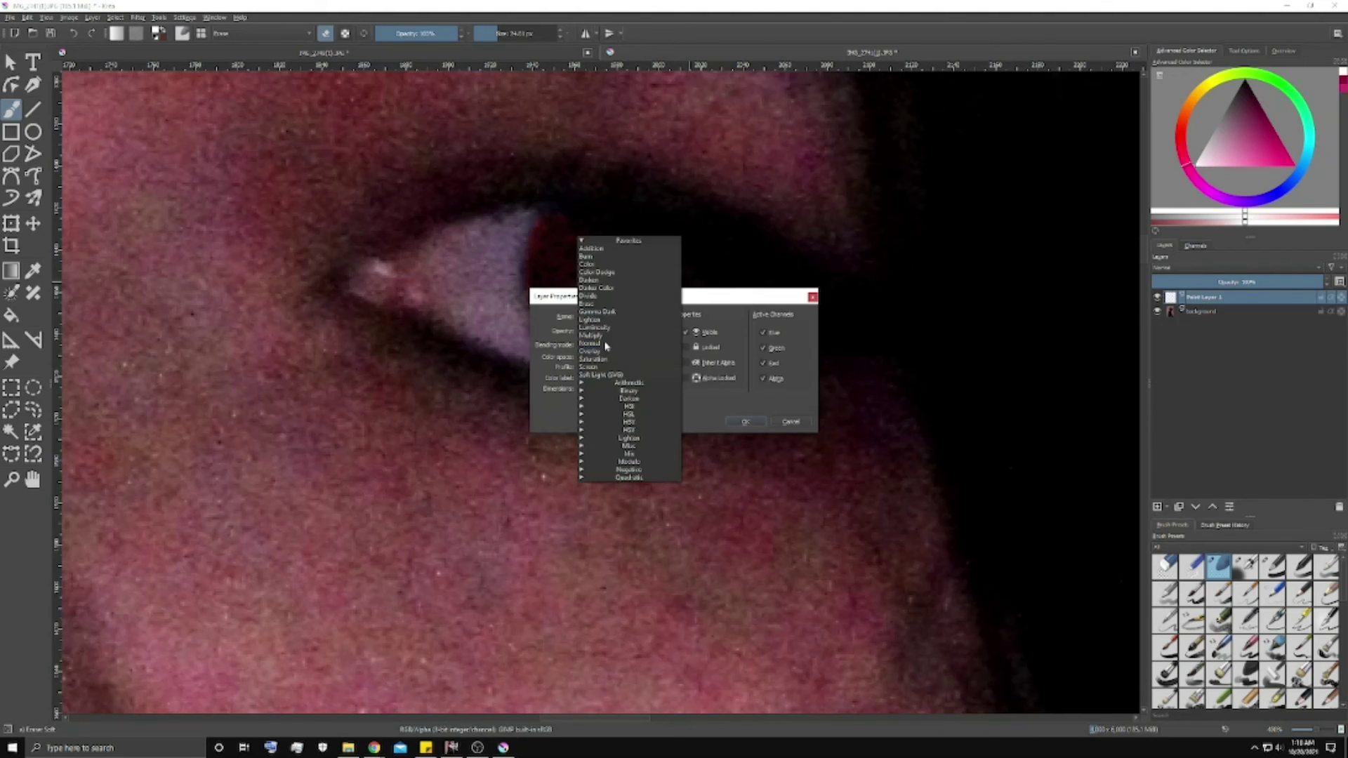
pyautogui.click(584, 266)
pyautogui.click(744, 421)
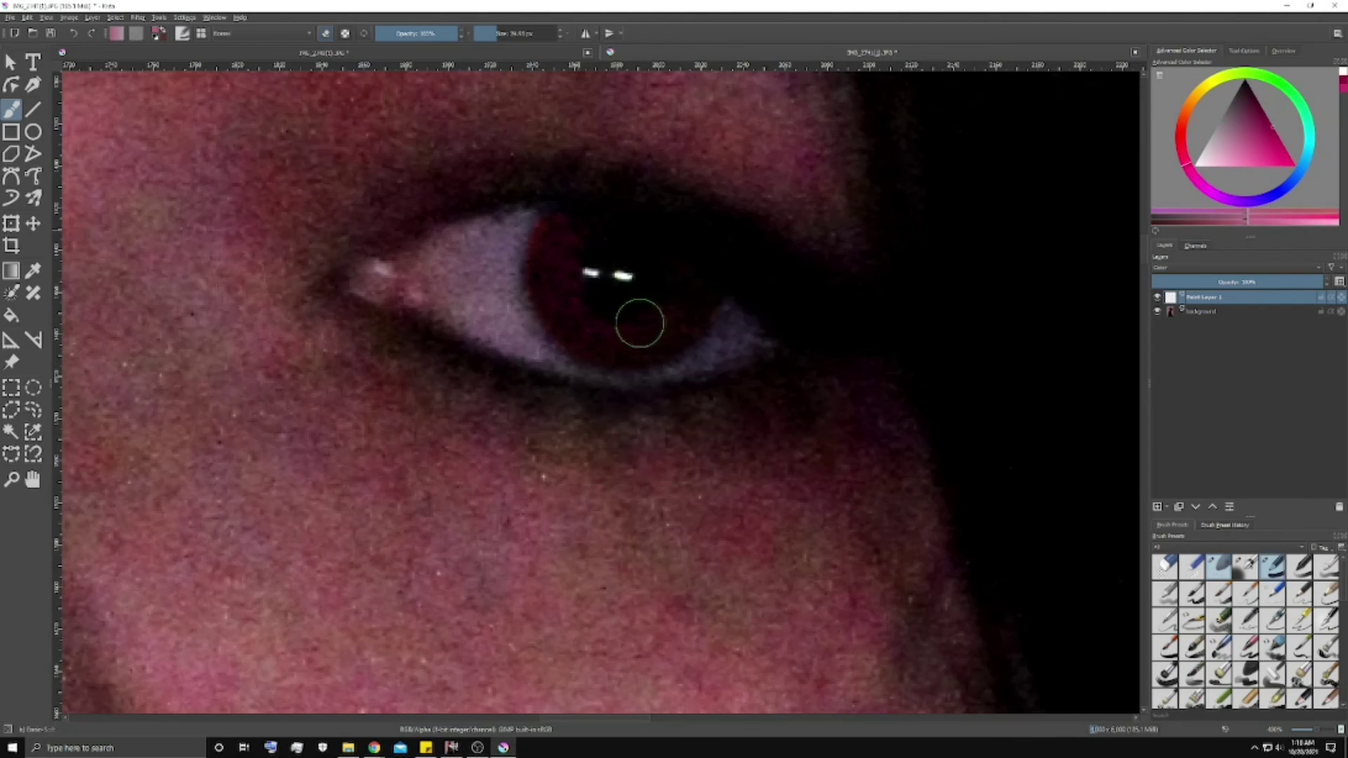
# Step: Paint the more visible eye's iris magenta on the Color layer and remove the spill around its edge with the soft eraser
pyautogui.moveTo(699, 285)
pyautogui.mouseDown()
pyautogui.moveTo(683, 323)
pyautogui.moveTo(623, 346)
pyautogui.moveTo(563, 307)
pyautogui.moveTo(560, 230)
pyautogui.moveTo(538, 281)
pyautogui.moveTo(592, 334)
pyautogui.moveTo(707, 306)
pyautogui.moveTo(637, 358)
pyautogui.moveTo(575, 326)
pyautogui.moveTo(554, 279)
pyautogui.mouseUp()
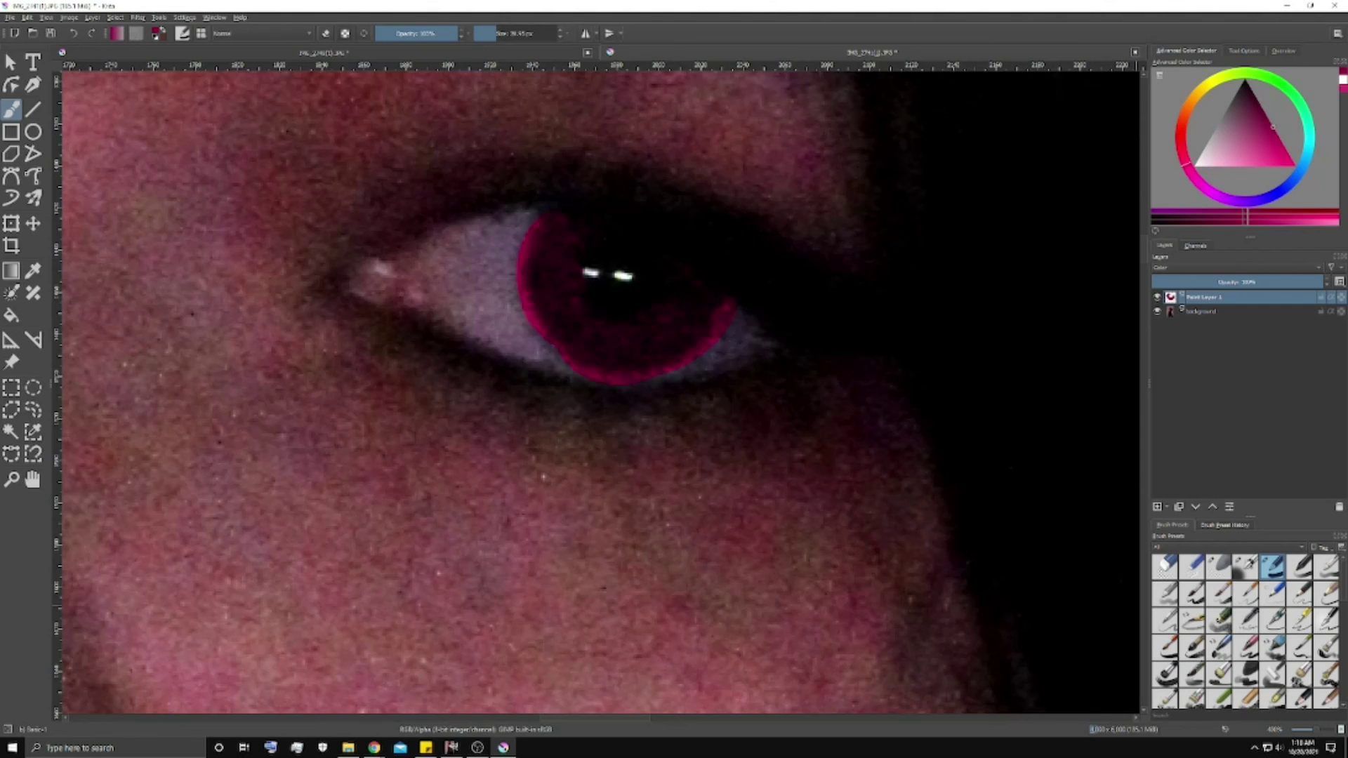
pyautogui.click(1219, 566)
pyautogui.moveTo(746, 322)
pyautogui.mouseDown()
pyautogui.moveTo(674, 375)
pyautogui.moveTo(562, 383)
pyautogui.moveTo(539, 366)
pyautogui.moveTo(650, 386)
pyautogui.moveTo(732, 310)
pyautogui.moveTo(700, 349)
pyautogui.moveTo(610, 396)
pyautogui.moveTo(528, 331)
pyautogui.moveTo(512, 275)
pyautogui.moveTo(533, 214)
pyautogui.mouseUp()
# Step: Add another paint layer on top, pick white as the paint color and set the layer's blending mode to Overlay
pyautogui.press('Insert')
pyautogui.click(1342, 80)
pyautogui.click(1238, 268)
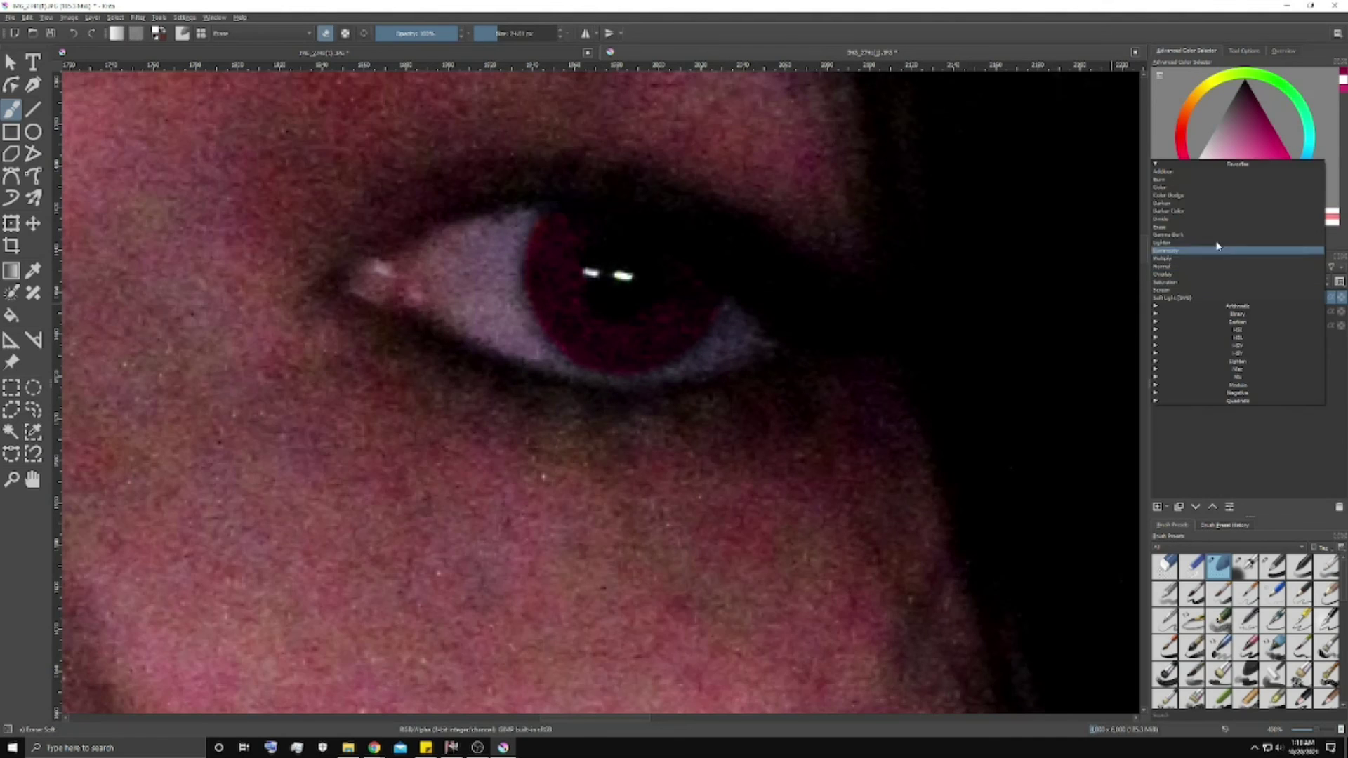
pyautogui.click(1184, 278)
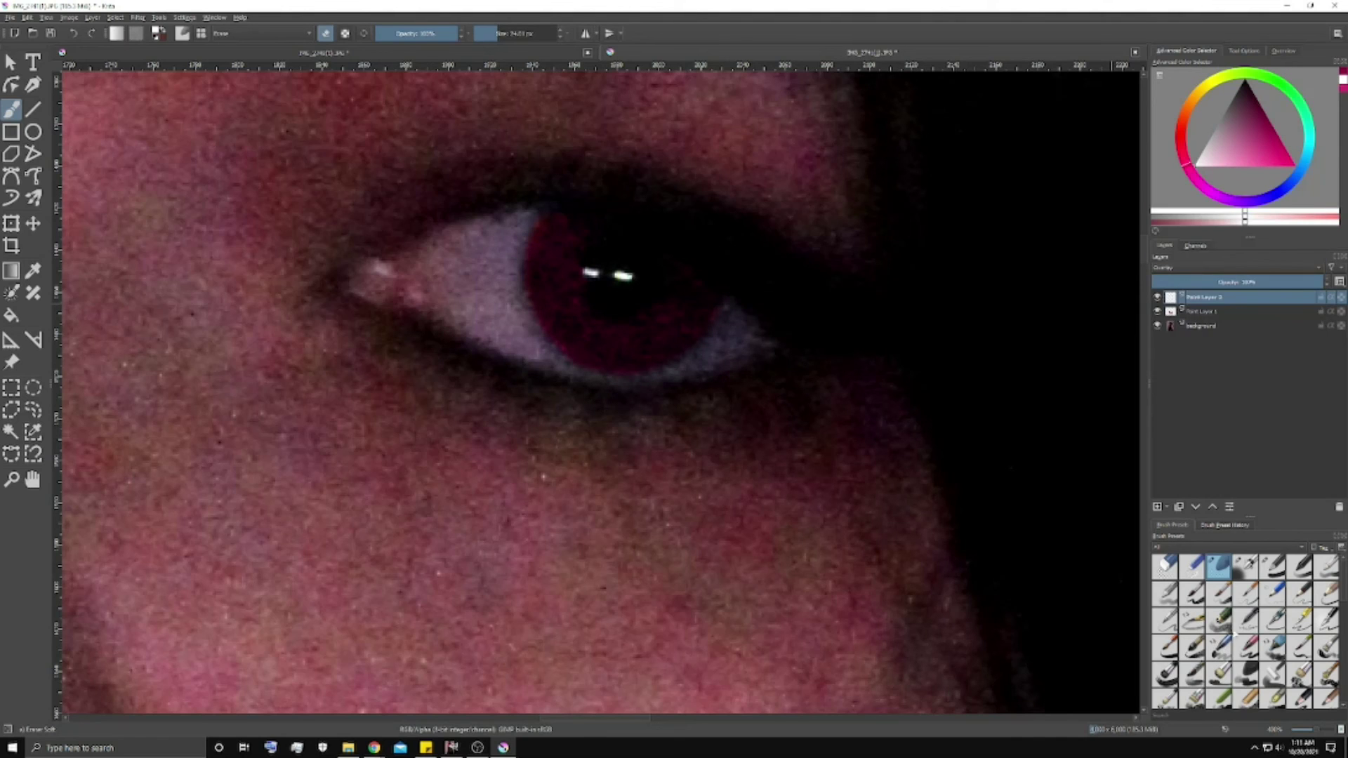
# Step: Brighten the magenta iris with the white soft airbrush and erase the white from the pupil with the soft eraser
pyautogui.click(1246, 566)
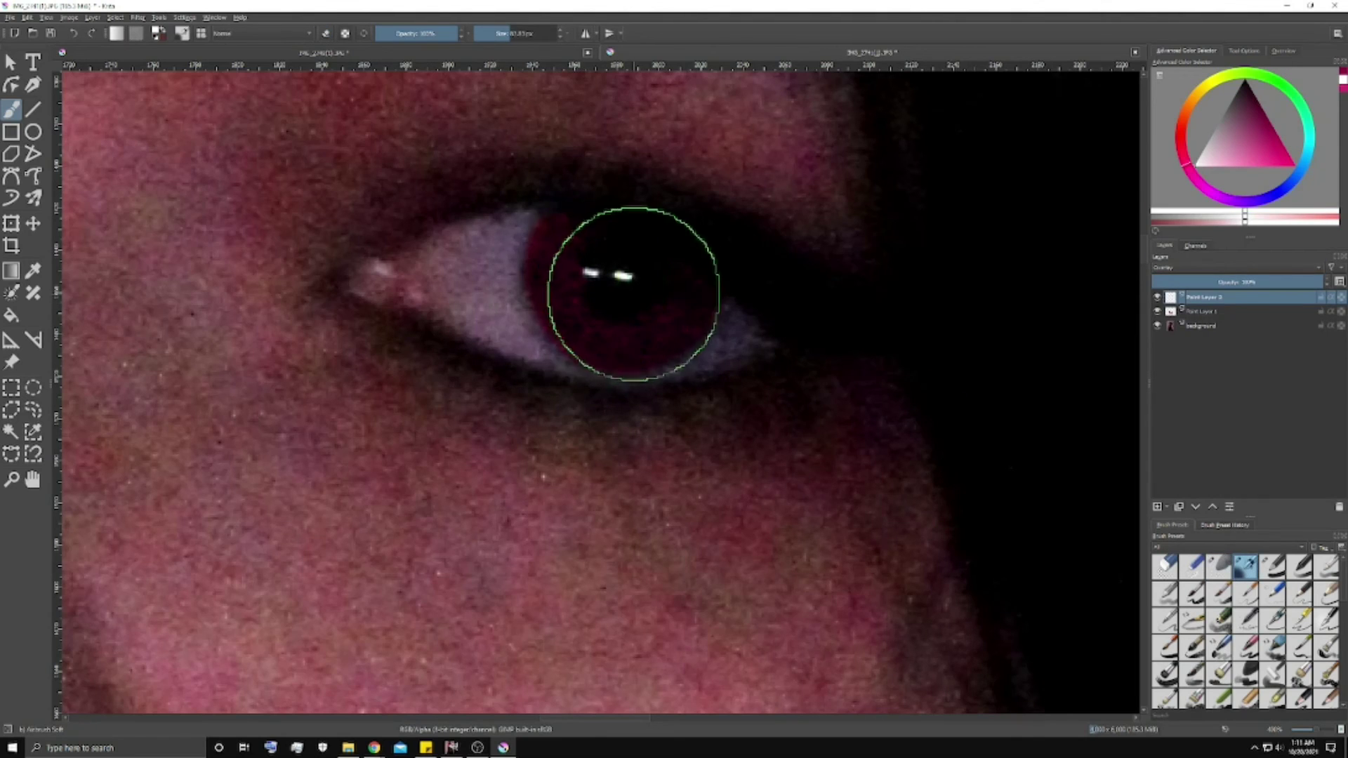
pyautogui.moveTo(621, 281)
pyautogui.mouseDown()
pyautogui.moveTo(614, 265)
pyautogui.moveTo(626, 277)
pyautogui.moveTo(643, 259)
pyautogui.moveTo(637, 276)
pyautogui.mouseUp()
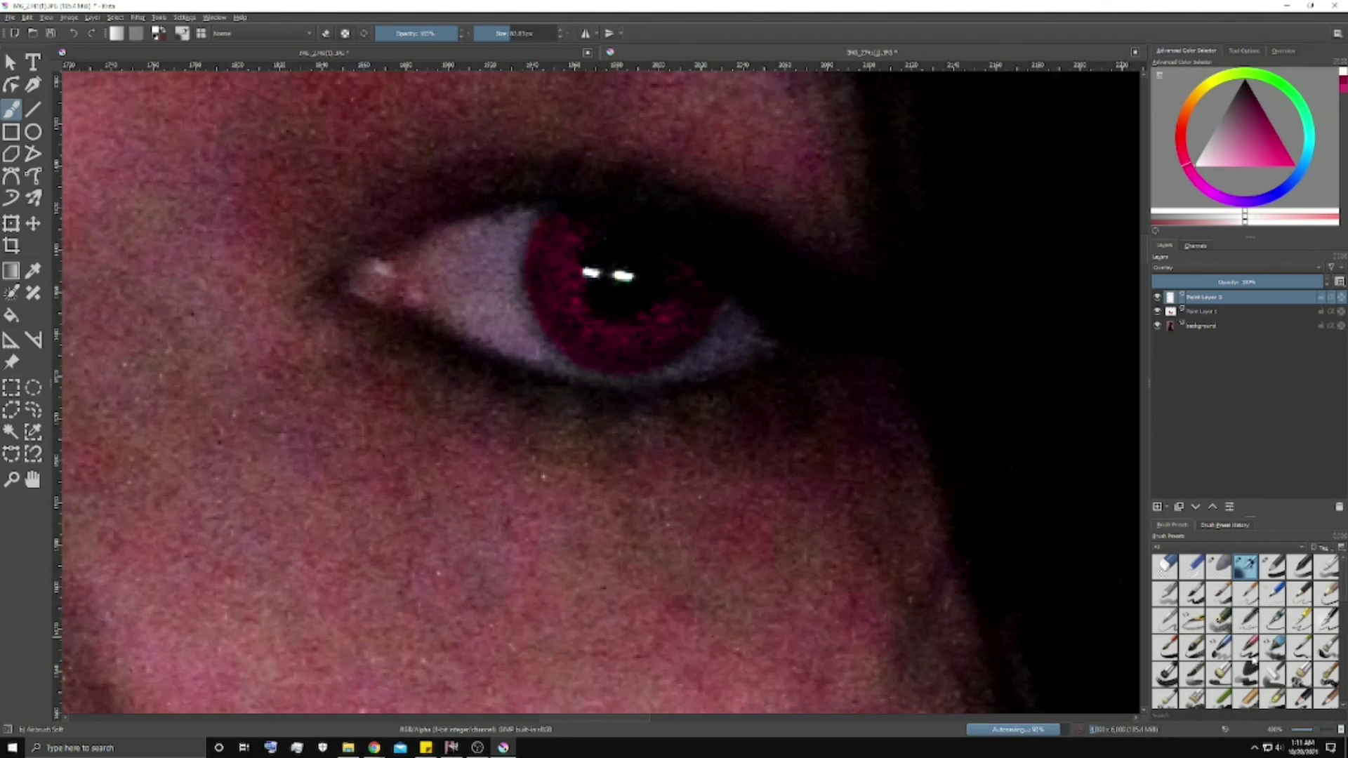
pyautogui.click(1219, 563)
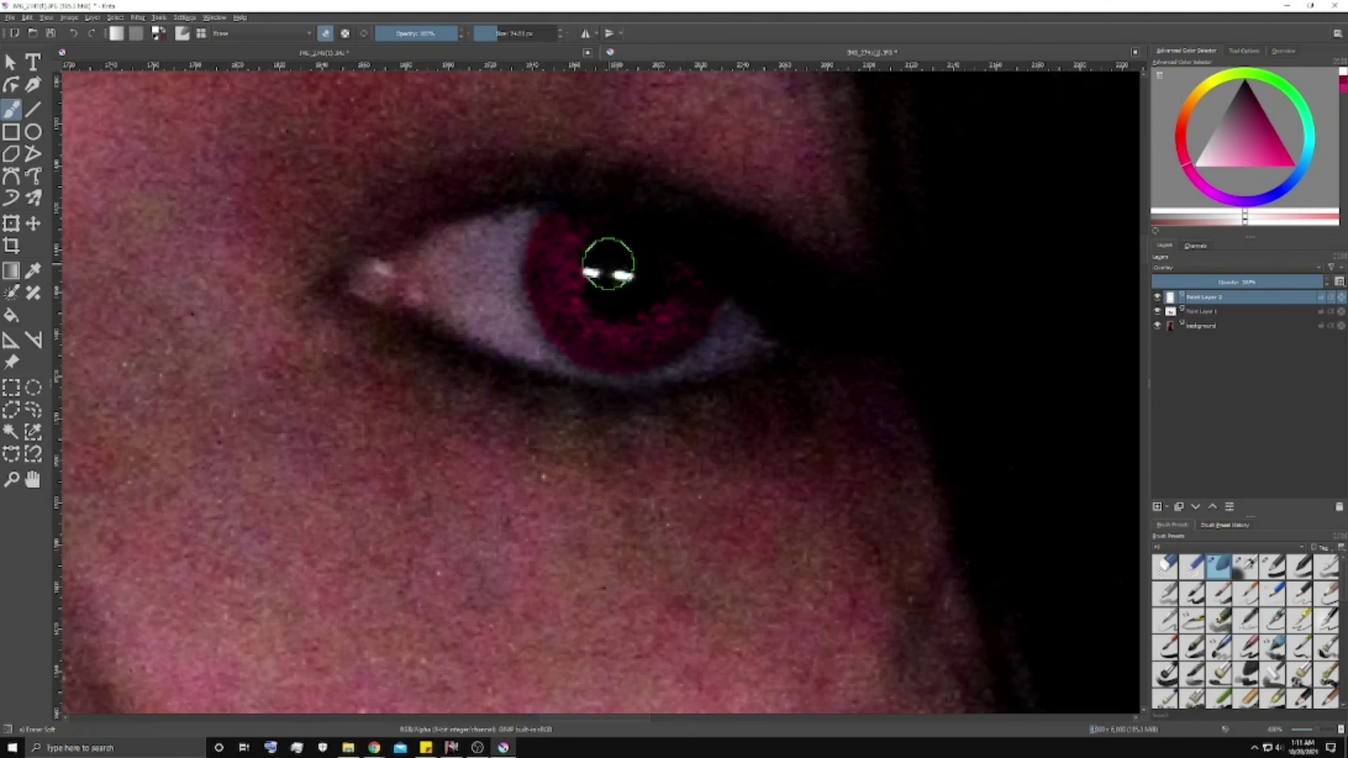
pyautogui.moveTo(624, 293)
pyautogui.mouseDown()
pyautogui.moveTo(608, 271)
pyautogui.moveTo(646, 295)
pyautogui.mouseUp()
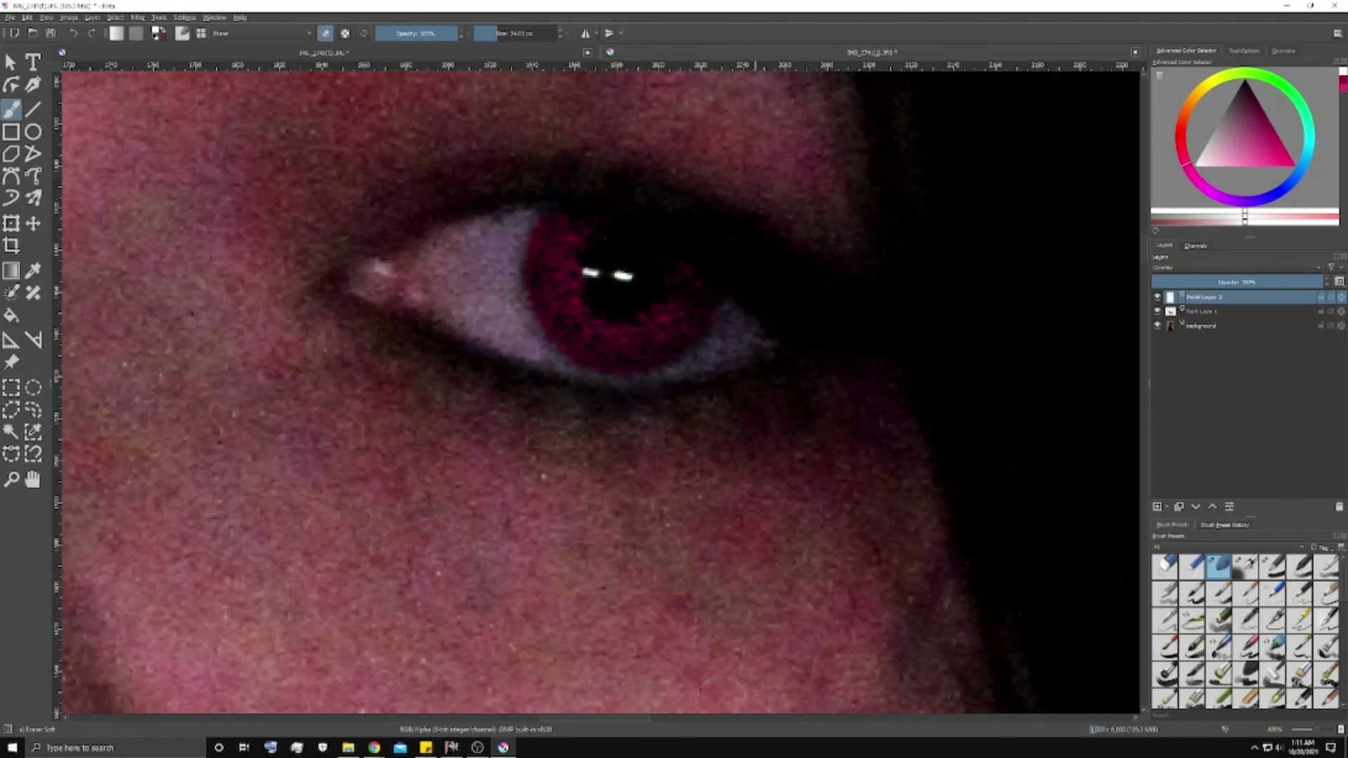
# Step: Paint the other eye's iris magenta on the Color layer with the basic brush and clean its edges with the soft eraser
pyautogui.scroll(-1, 535, 555)
pyautogui.scroll(-3, 536, 555)
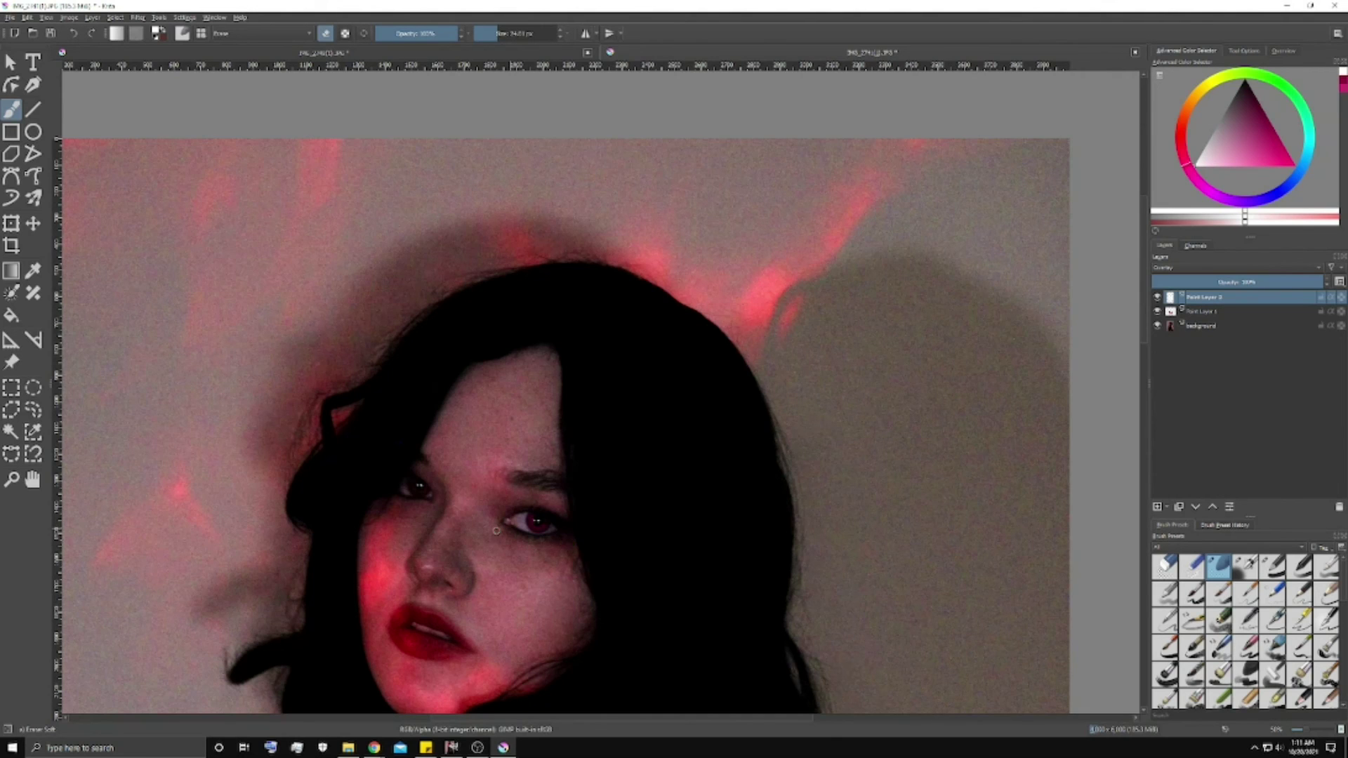
pyautogui.scroll(6, 496, 530)
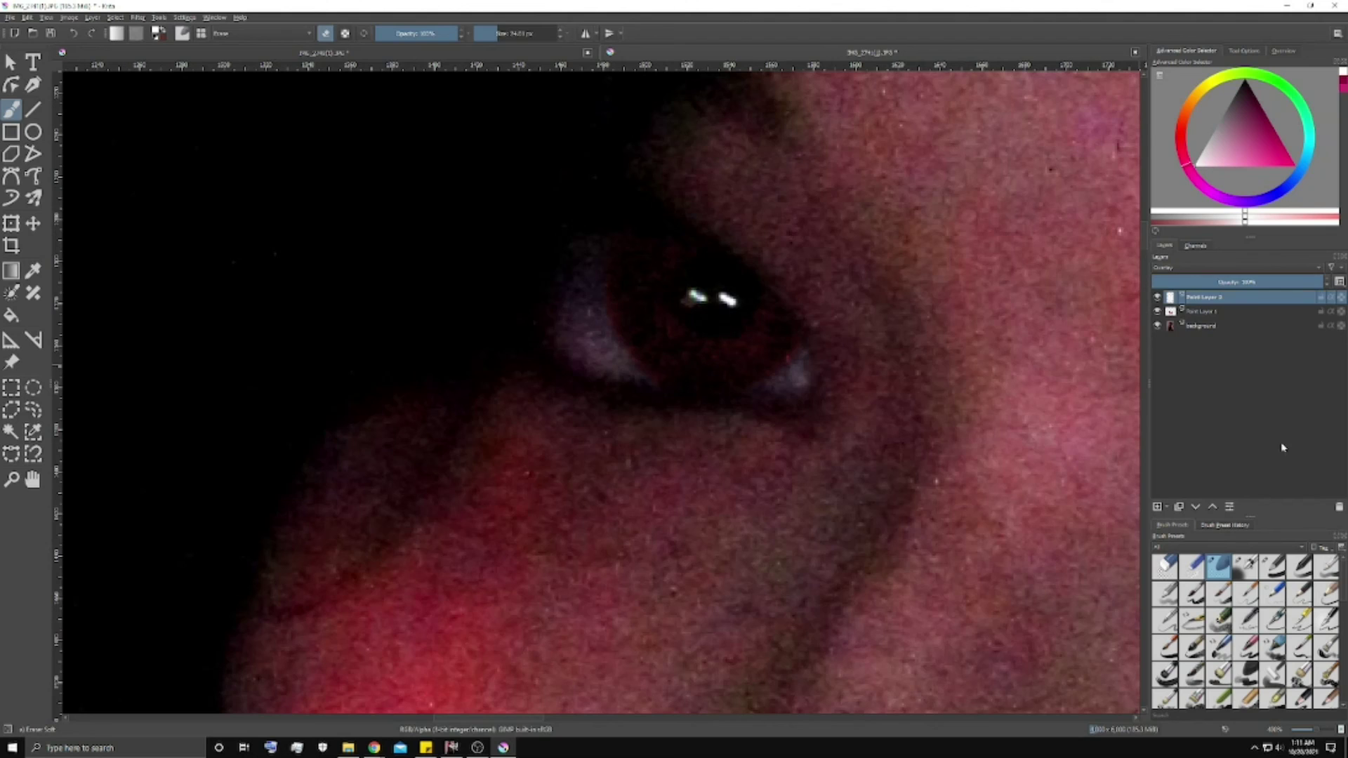
pyautogui.click(1236, 311)
pyautogui.click(1273, 565)
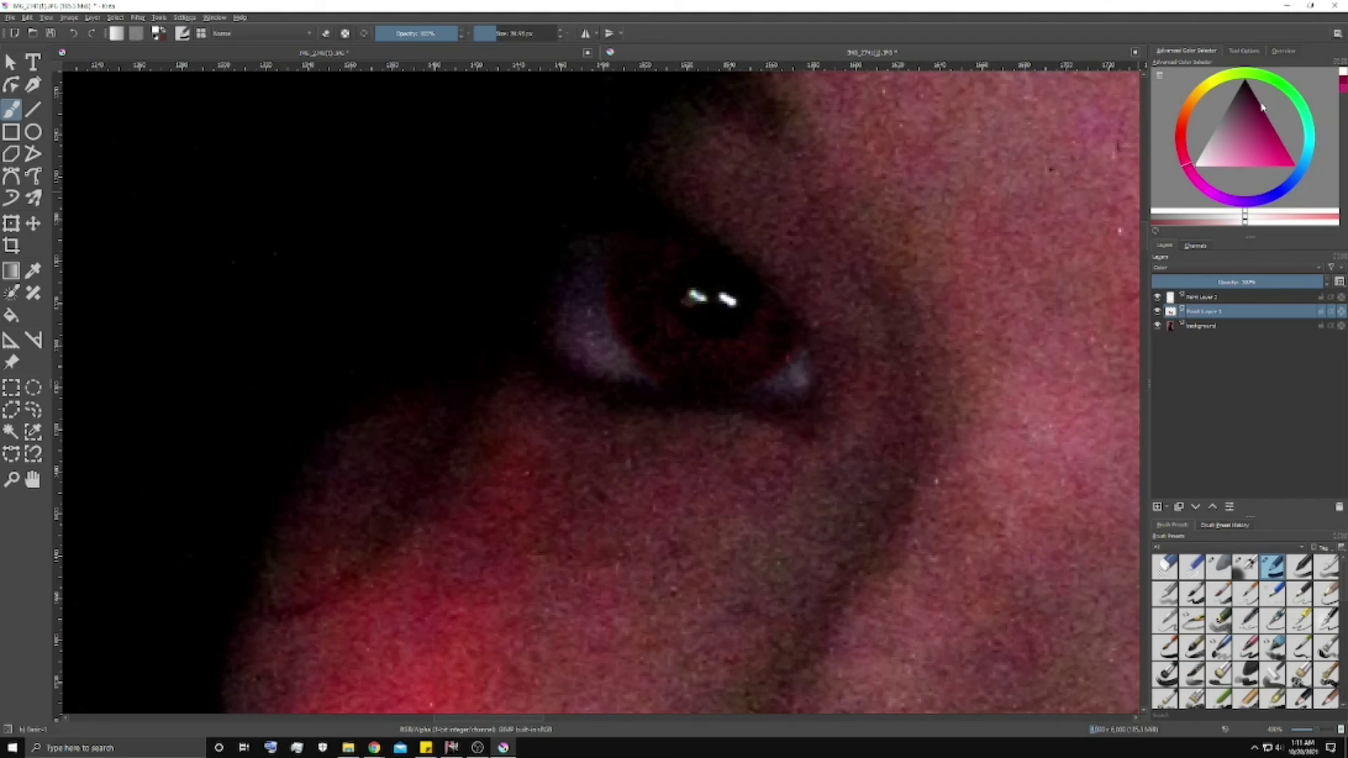
pyautogui.click(1338, 82)
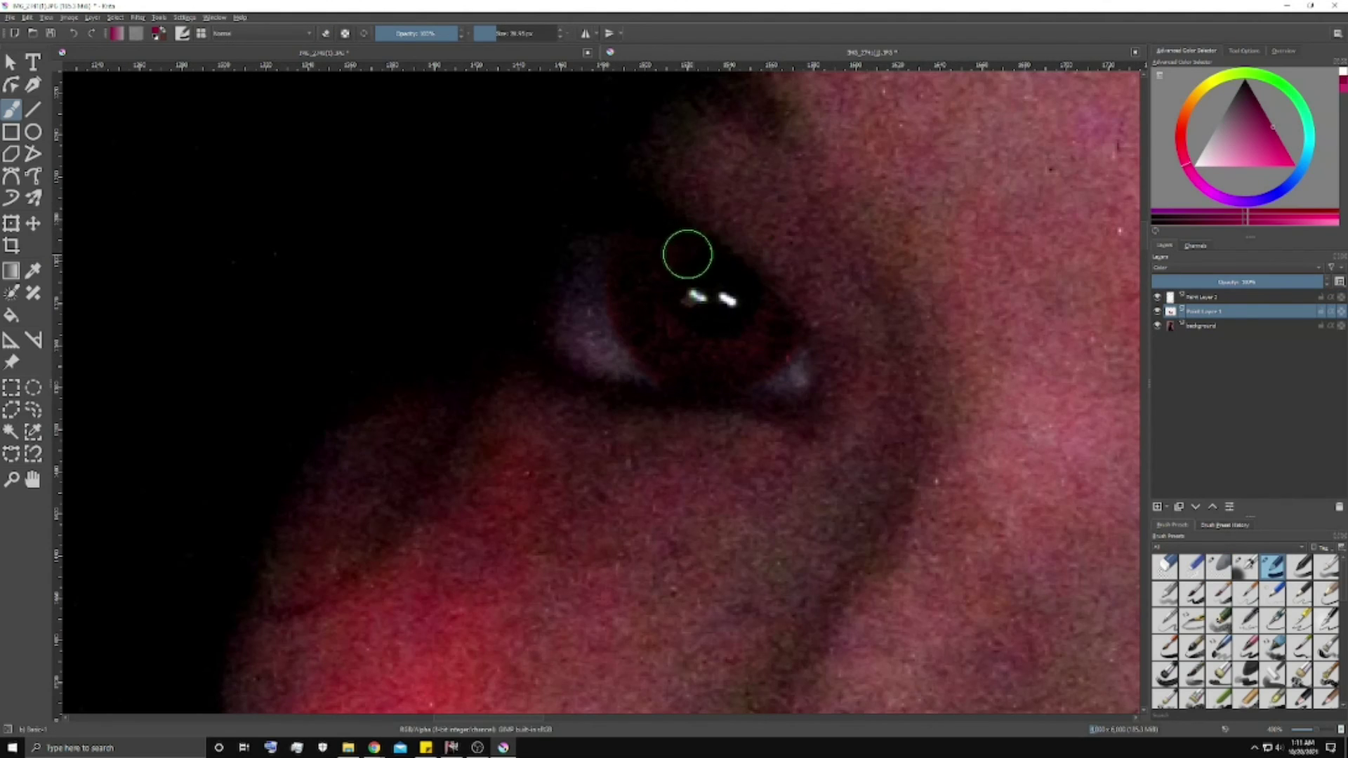
pyautogui.moveTo(679, 245)
pyautogui.mouseDown()
pyautogui.moveTo(656, 264)
pyautogui.moveTo(654, 323)
pyautogui.moveTo(717, 350)
pyautogui.moveTo(771, 323)
pyautogui.moveTo(773, 346)
pyautogui.moveTo(731, 364)
pyautogui.moveTo(676, 361)
pyautogui.moveTo(634, 333)
pyautogui.moveTo(628, 267)
pyautogui.moveTo(652, 235)
pyautogui.moveTo(641, 243)
pyautogui.moveTo(648, 352)
pyautogui.moveTo(755, 373)
pyautogui.mouseUp()
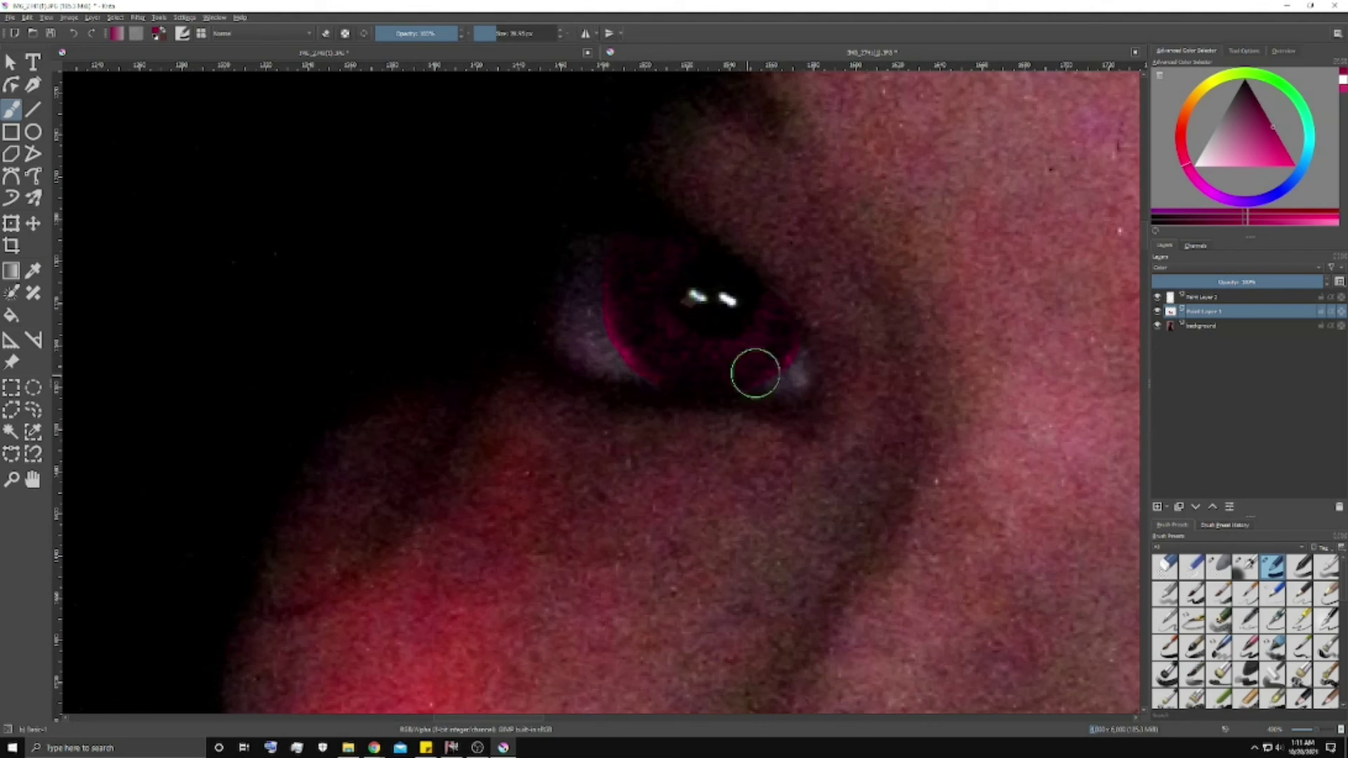
pyautogui.click(1220, 567)
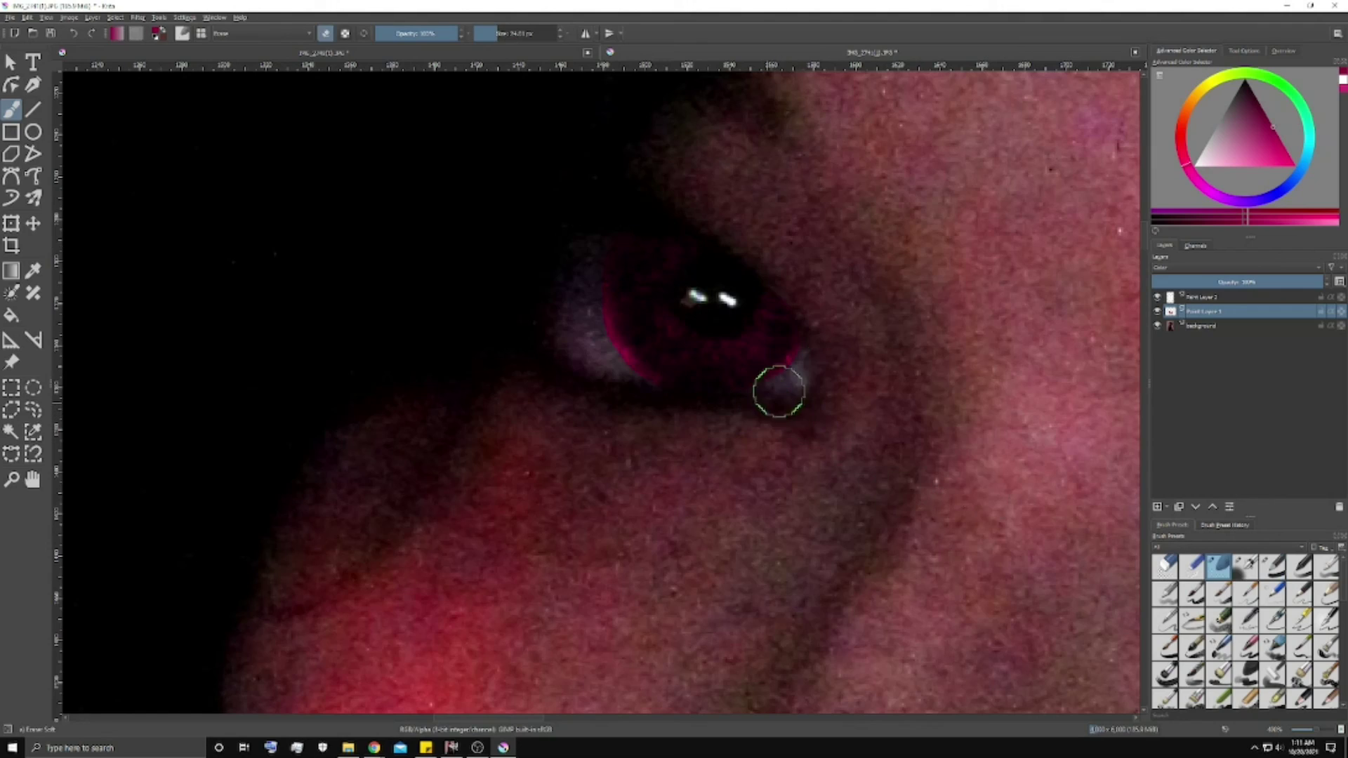